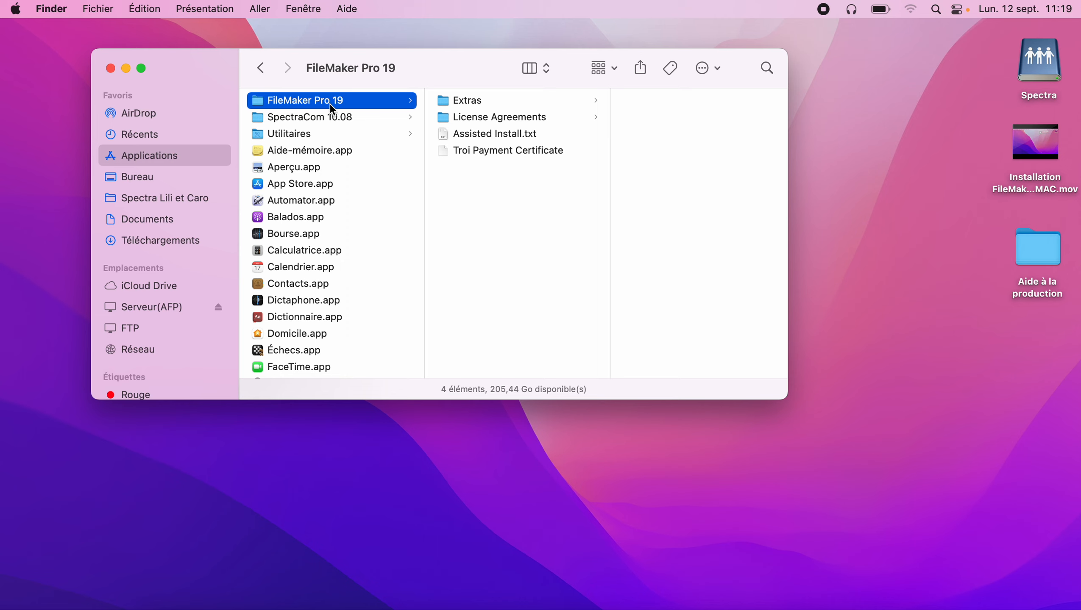
Create an alias of SpectraCom (MACSV10.08).fmp12 from the SpectraCom 10.08 folder, and place it on the desktop.
click(308, 121)
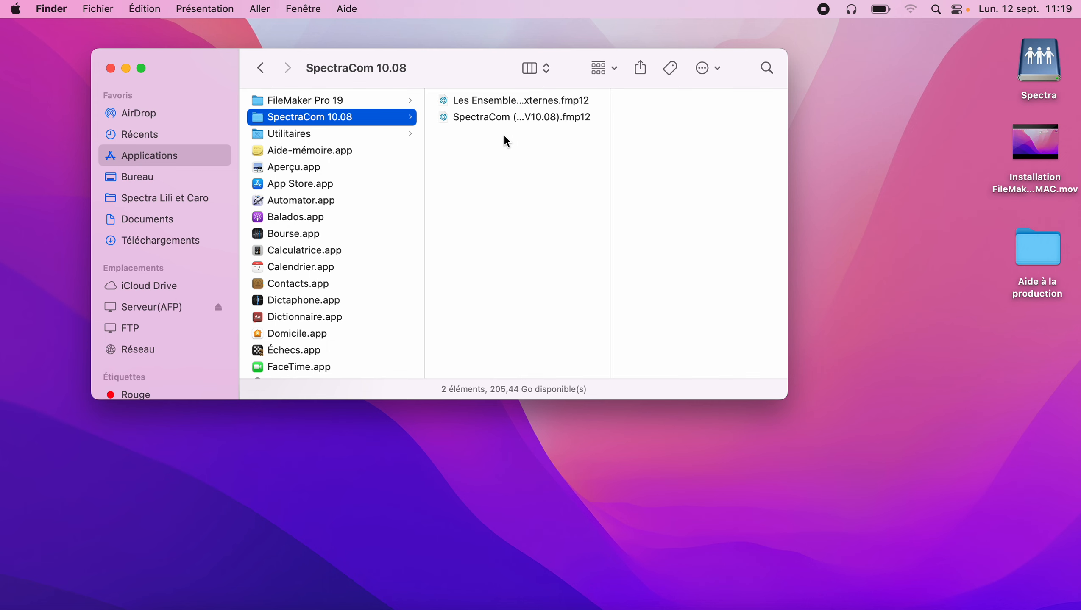
click(485, 118)
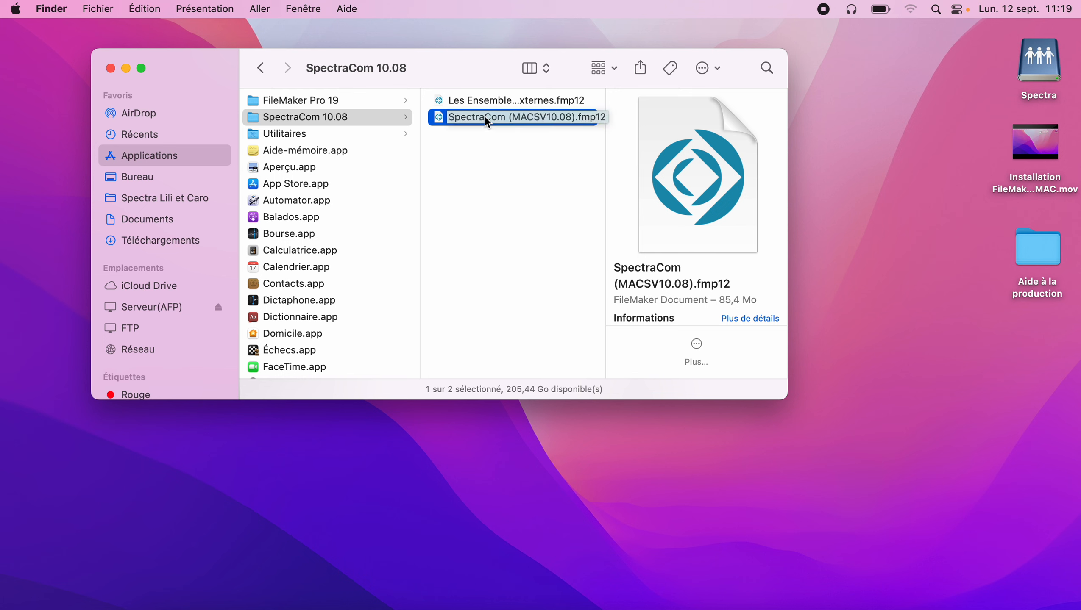
right_click(485, 118)
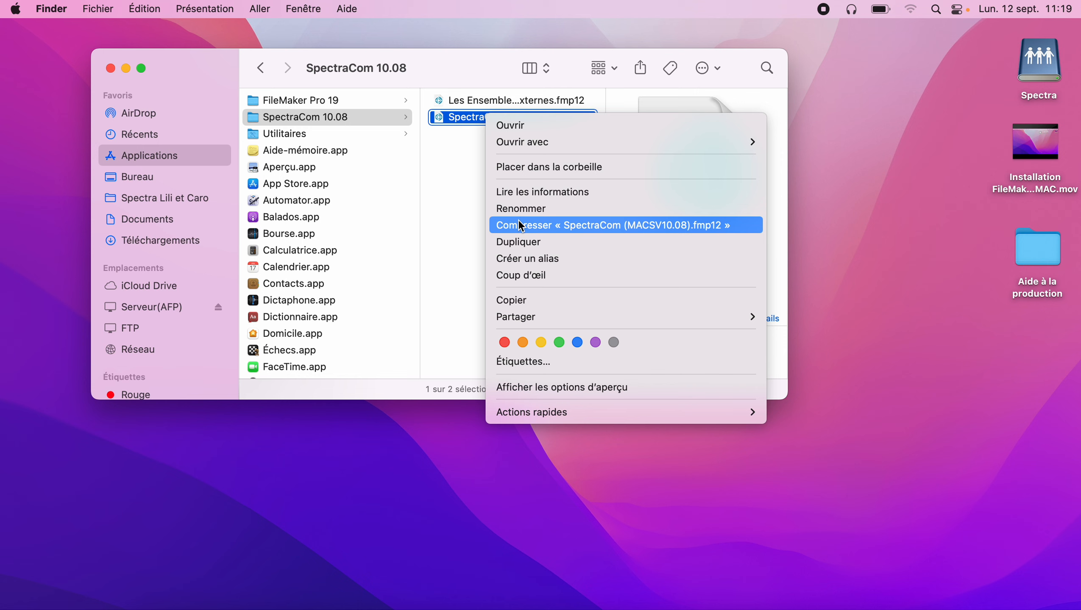
click(523, 258)
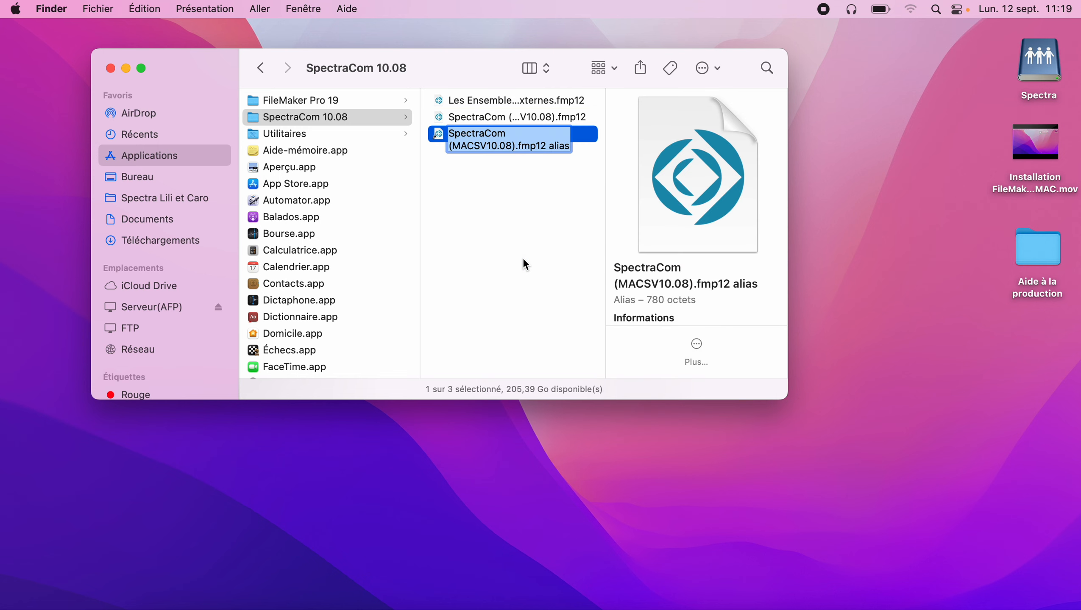
key(Return)
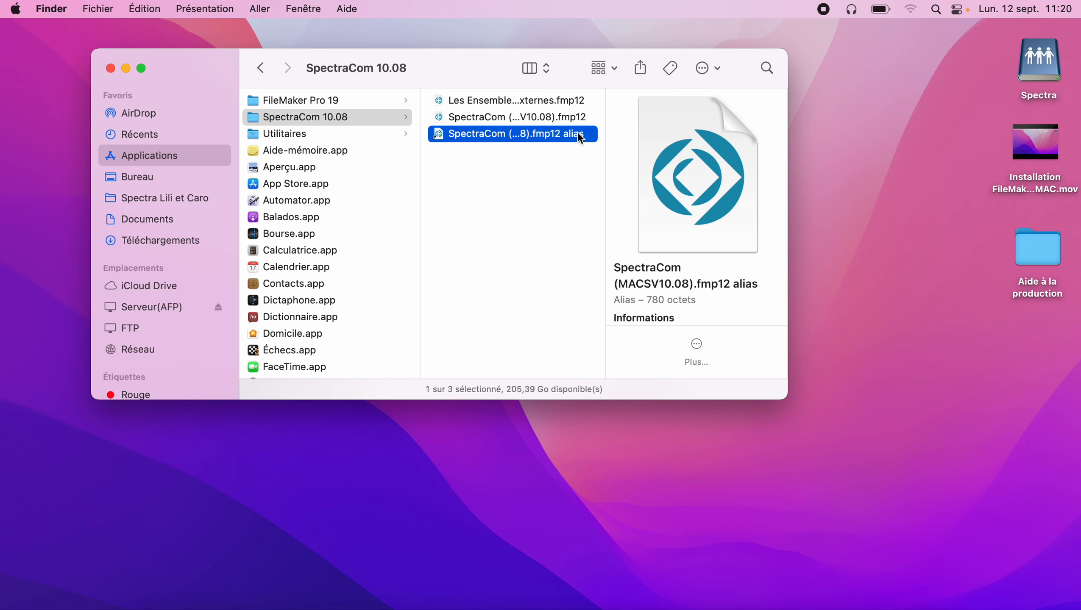
drag(488, 136, 895, 160)
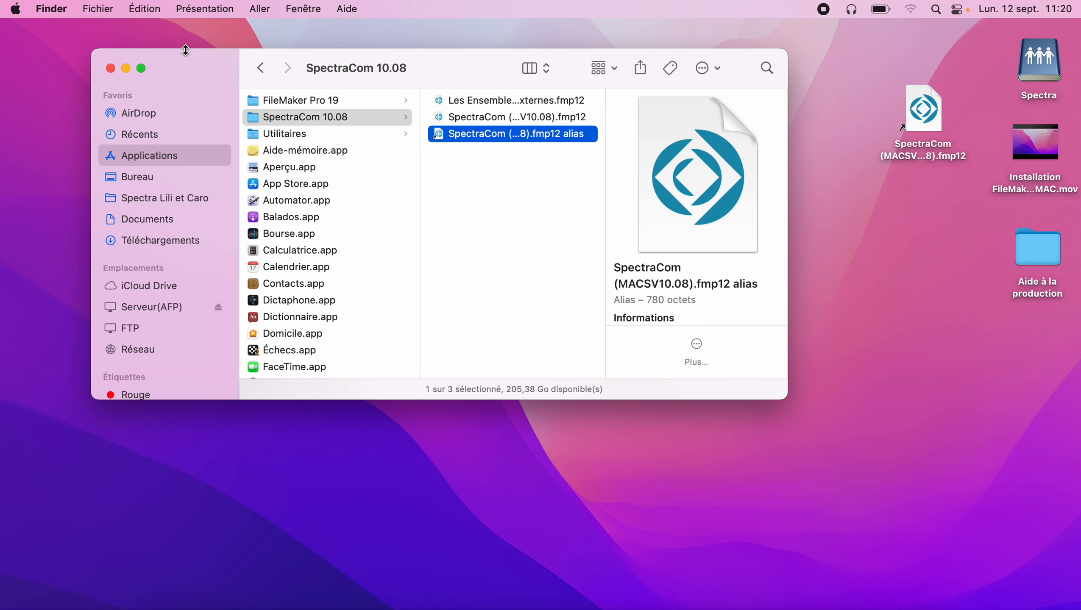
click(110, 68)
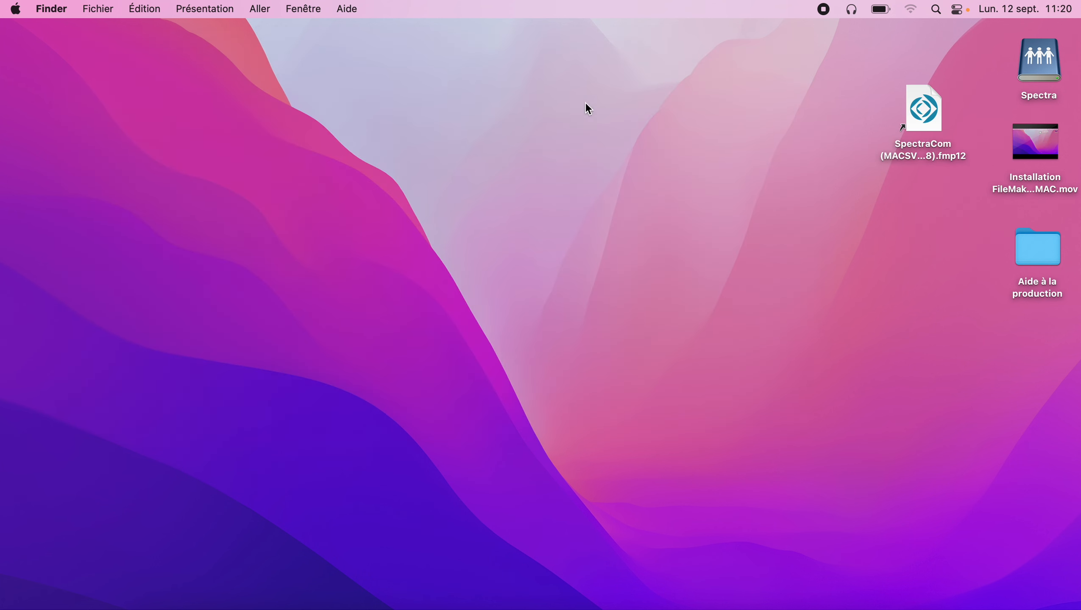
drag(933, 109, 517, 58)
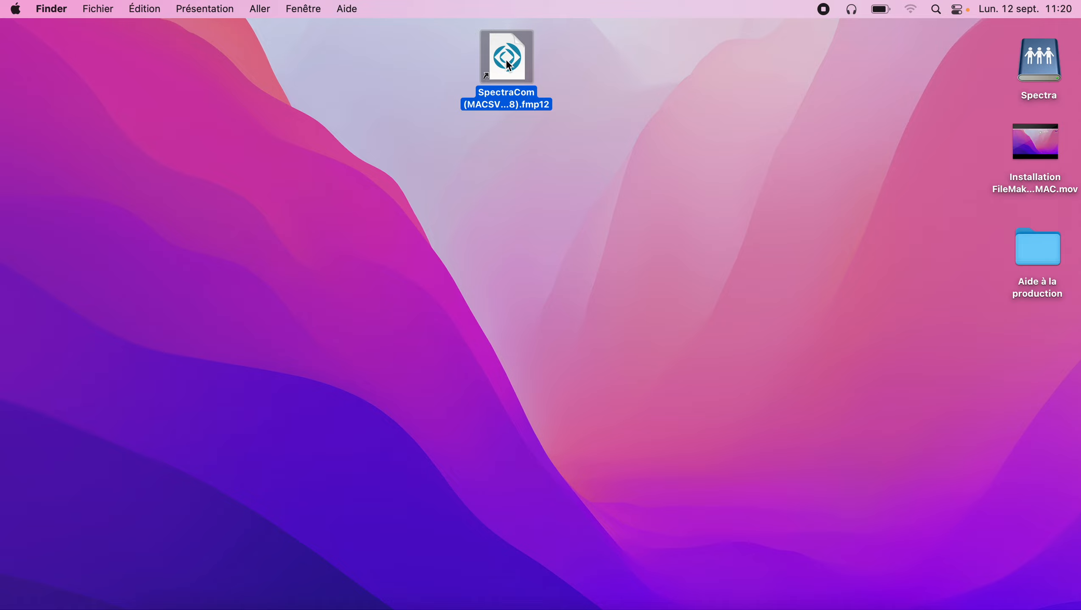
Launch SpectraCom from its desktop alias and open the Sélection area's editor for building or modifying tabs and sets.
double_click(508, 65)
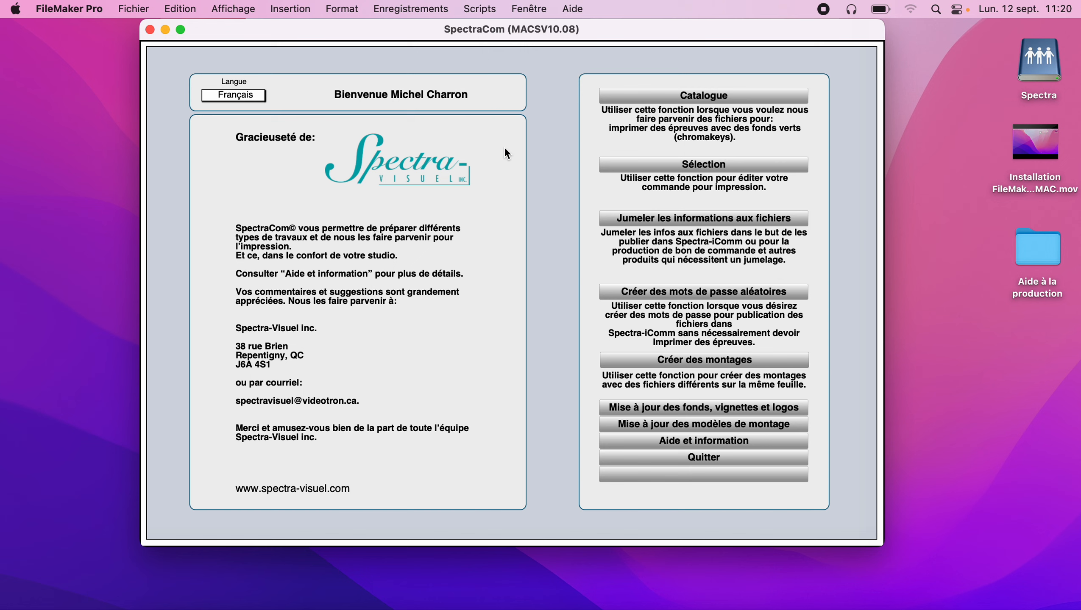
click(615, 167)
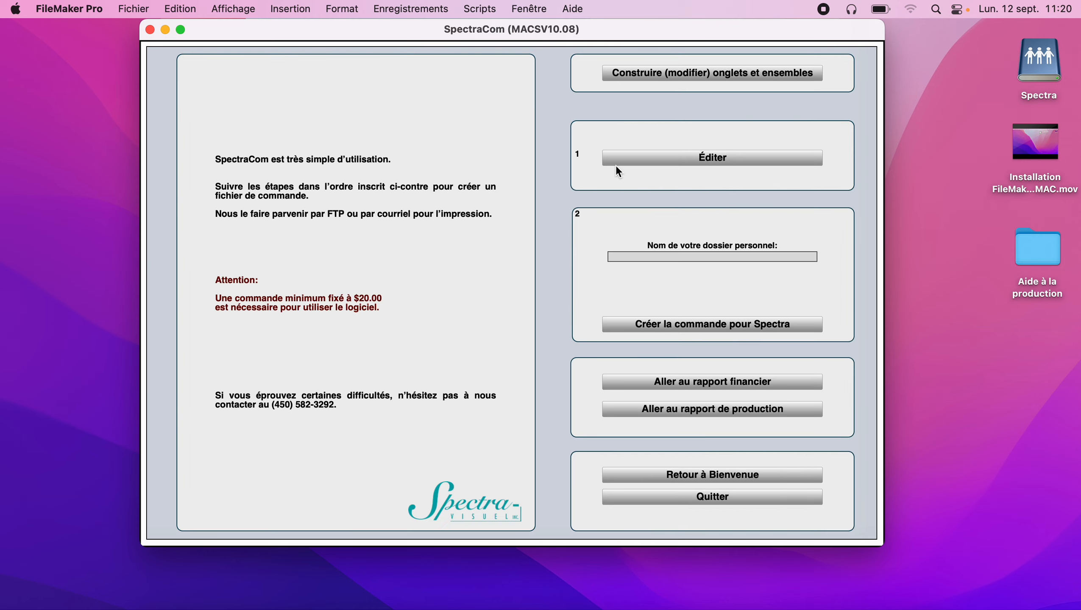
click(673, 80)
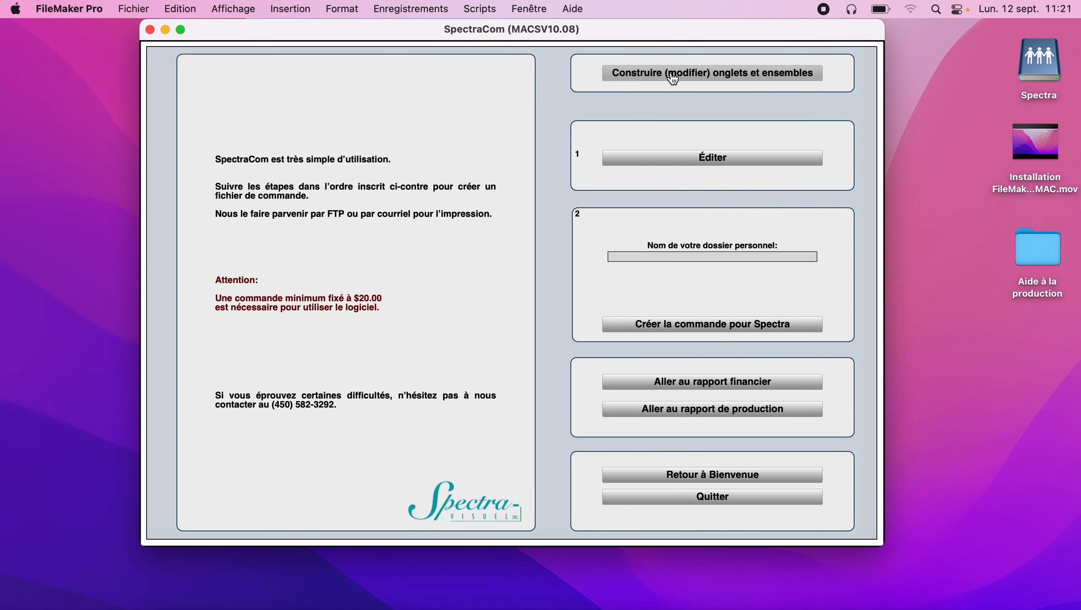
click(672, 77)
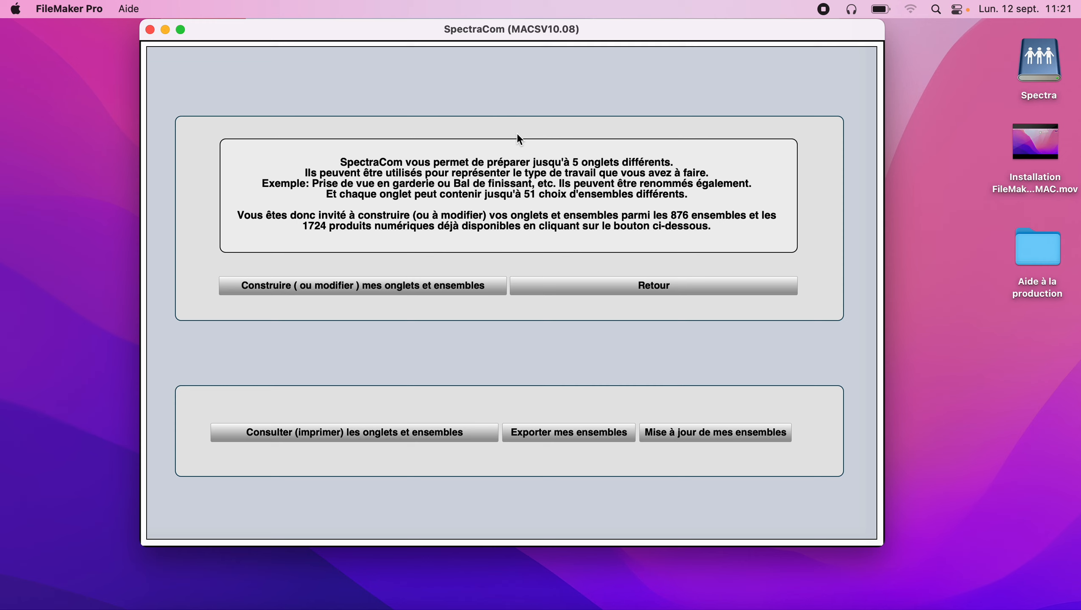
click(390, 291)
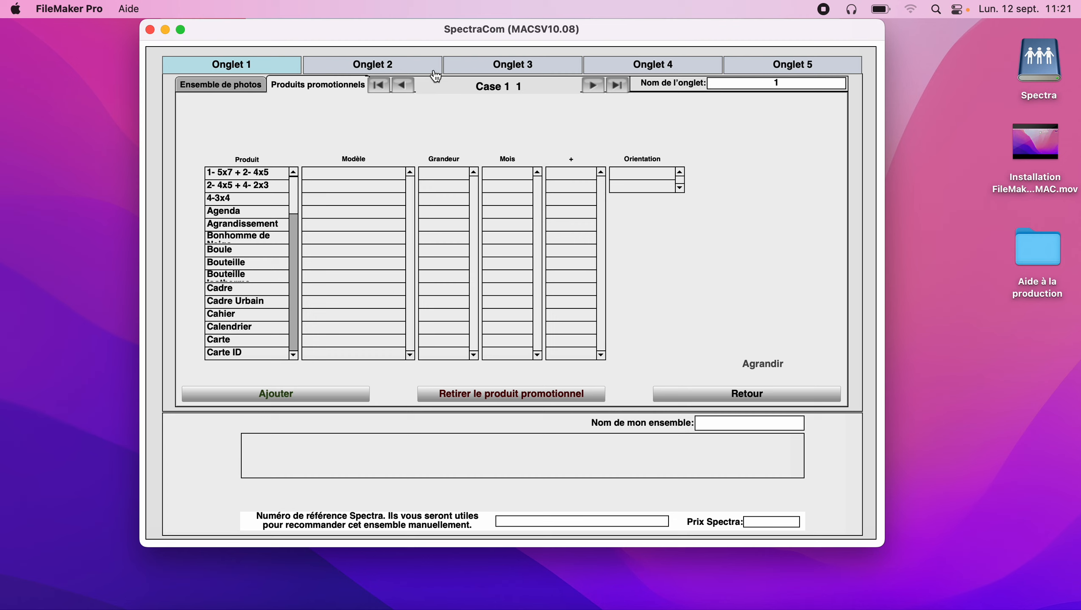
click(644, 65)
click(827, 65)
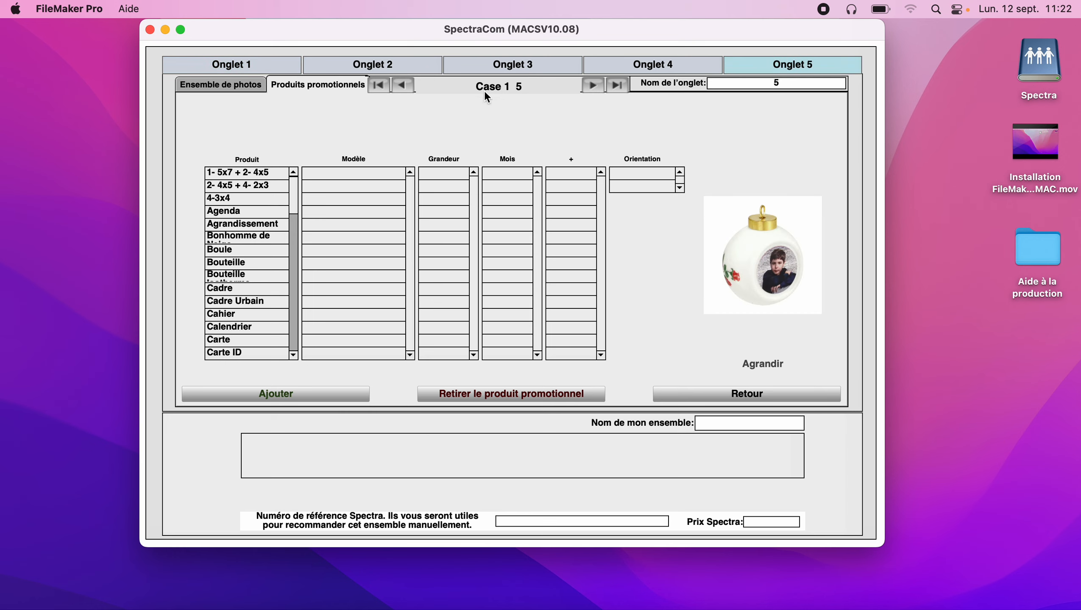
click(465, 71)
click(398, 67)
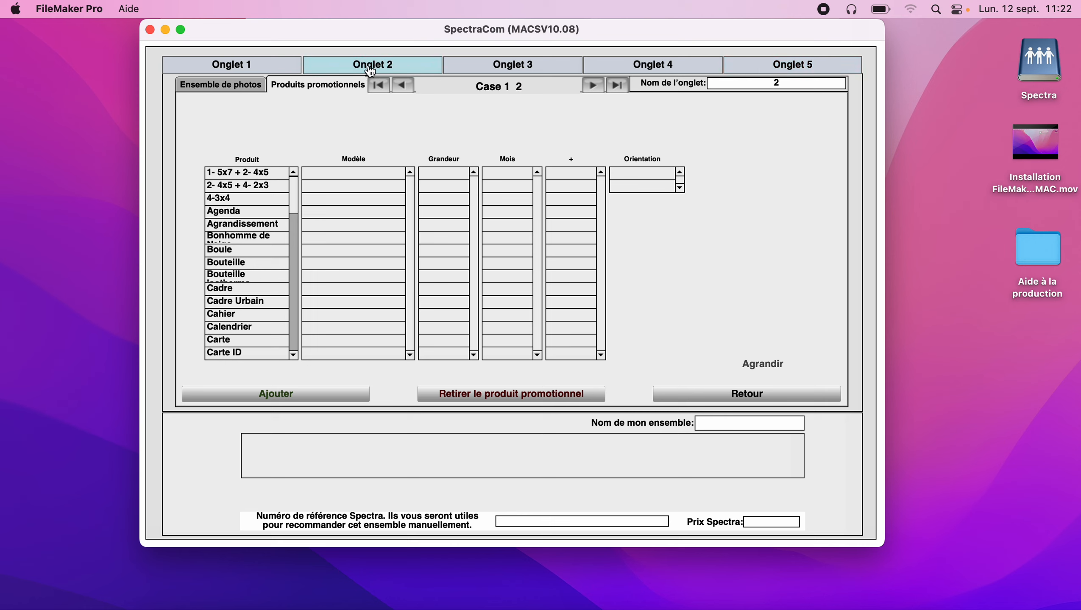
Rename Onglet 1 as Primaire.
click(273, 71)
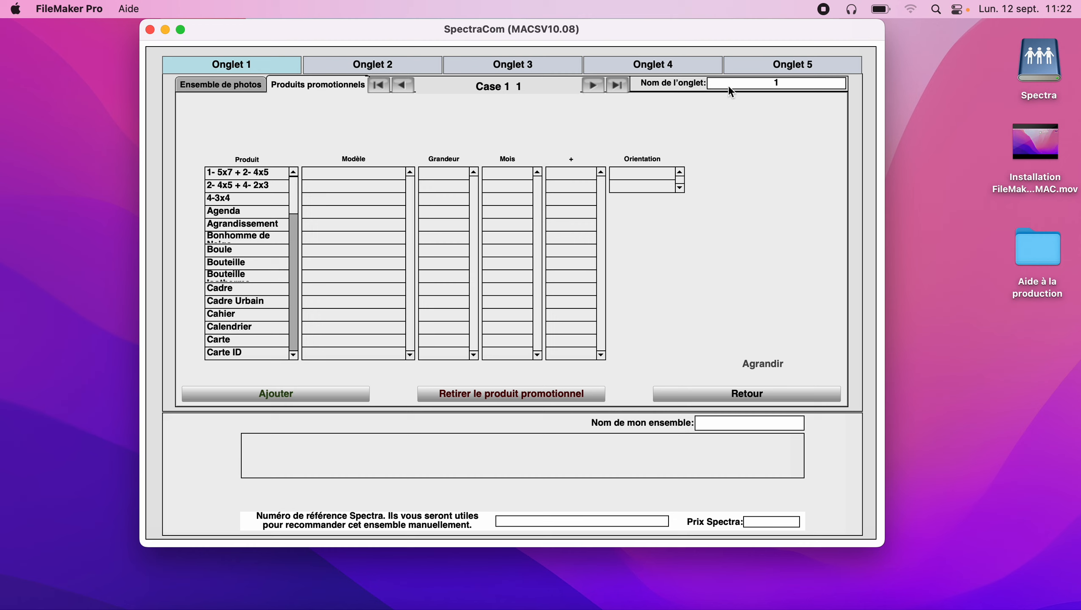
click(758, 84)
key(Delete)
text(Primaire)
click(788, 105)
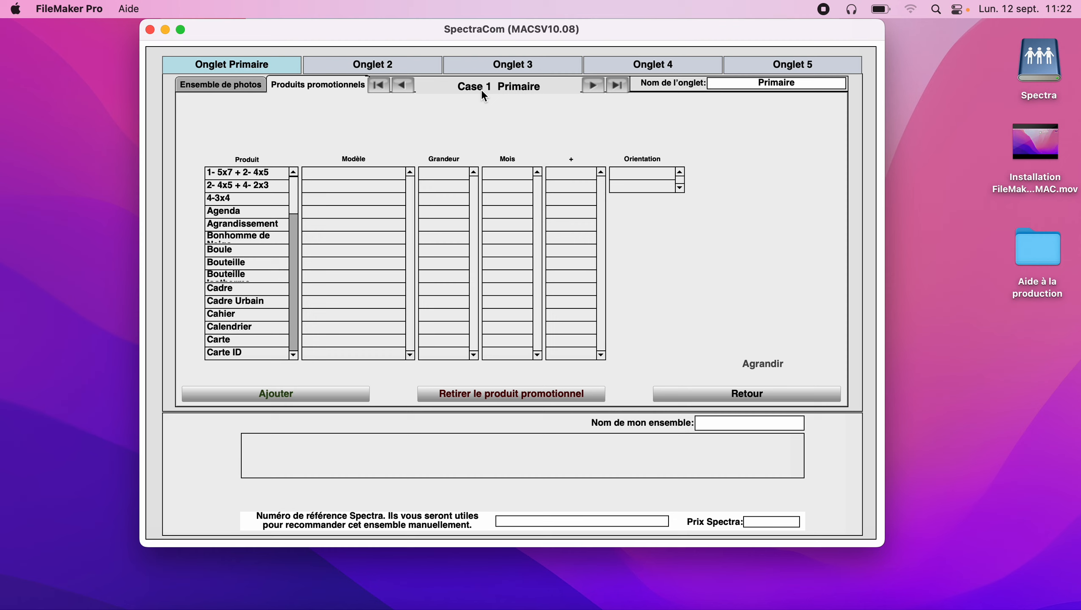
click(620, 91)
click(379, 85)
click(218, 88)
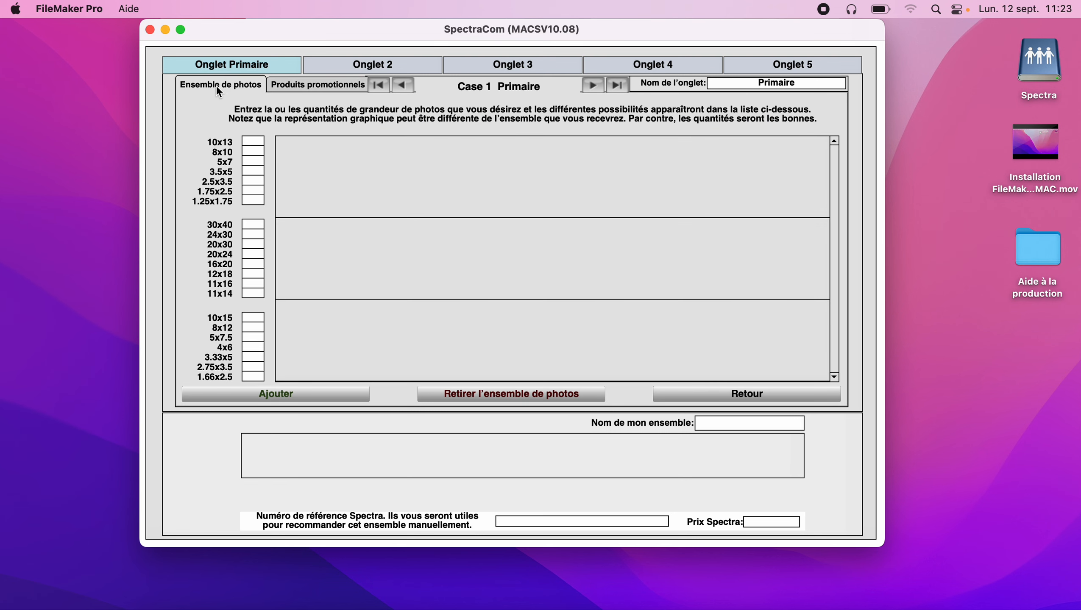
click(304, 88)
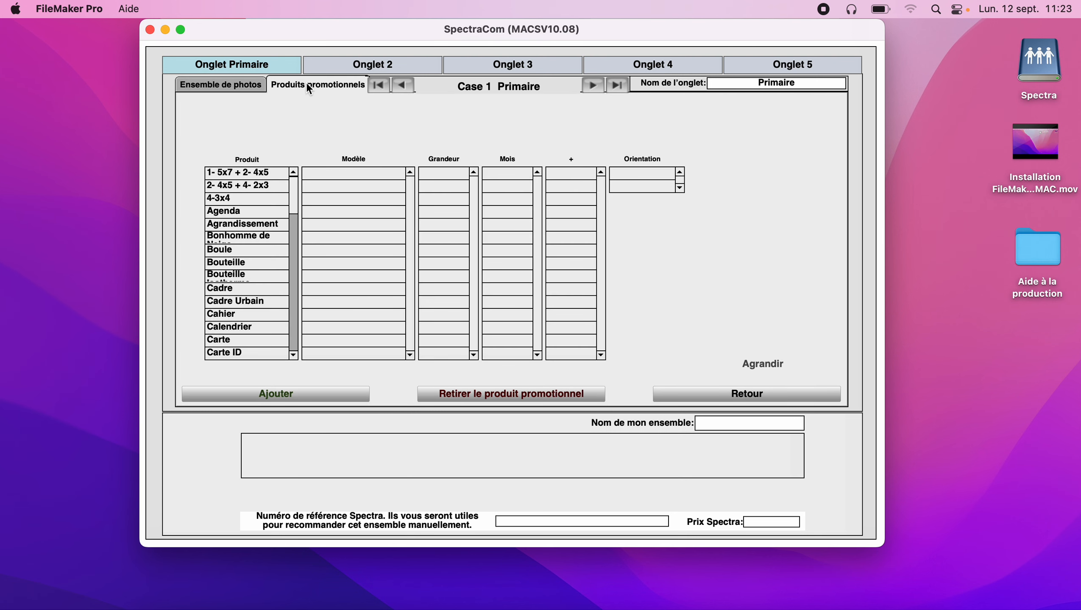
Enter the photo set quantities for case 1: one 8x10, two 5x7, four 3.5x5 and eight 2.5x3.5.
click(242, 90)
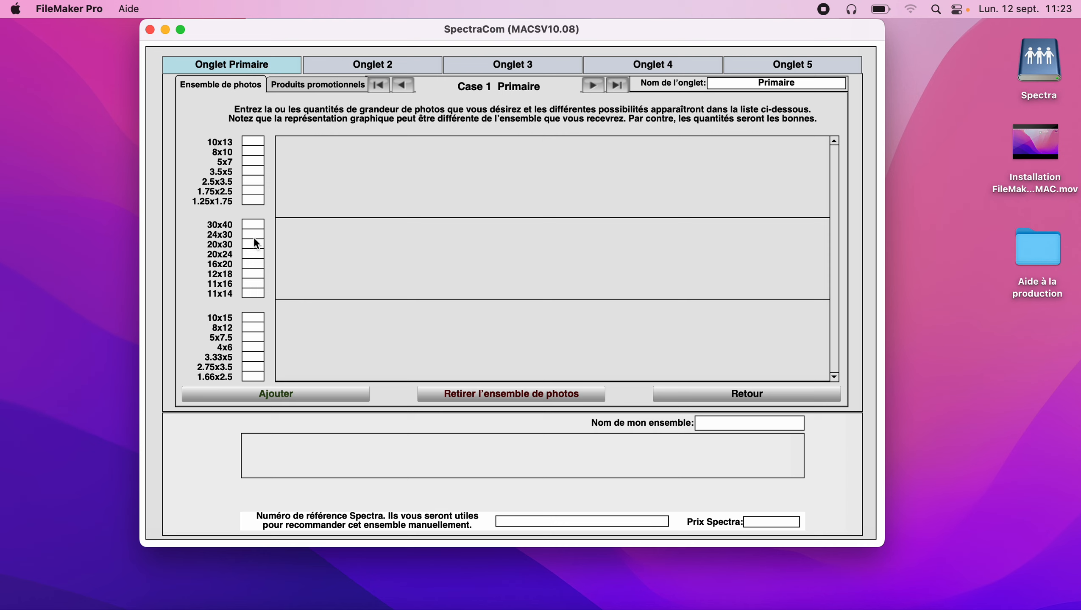
click(253, 152)
text(1)
click(254, 162)
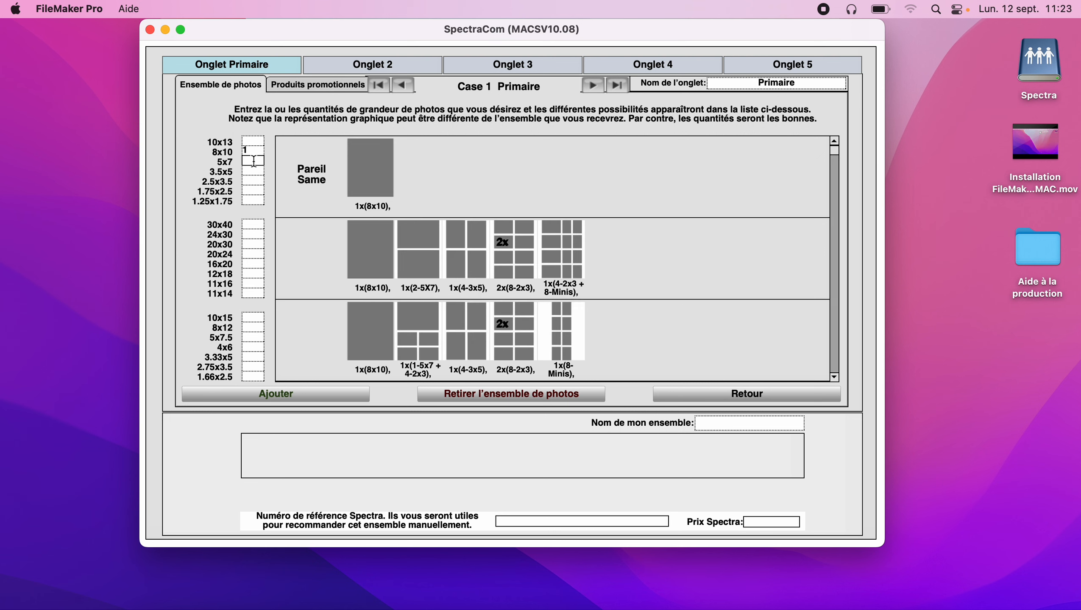
text(2)
click(250, 171)
text(4)
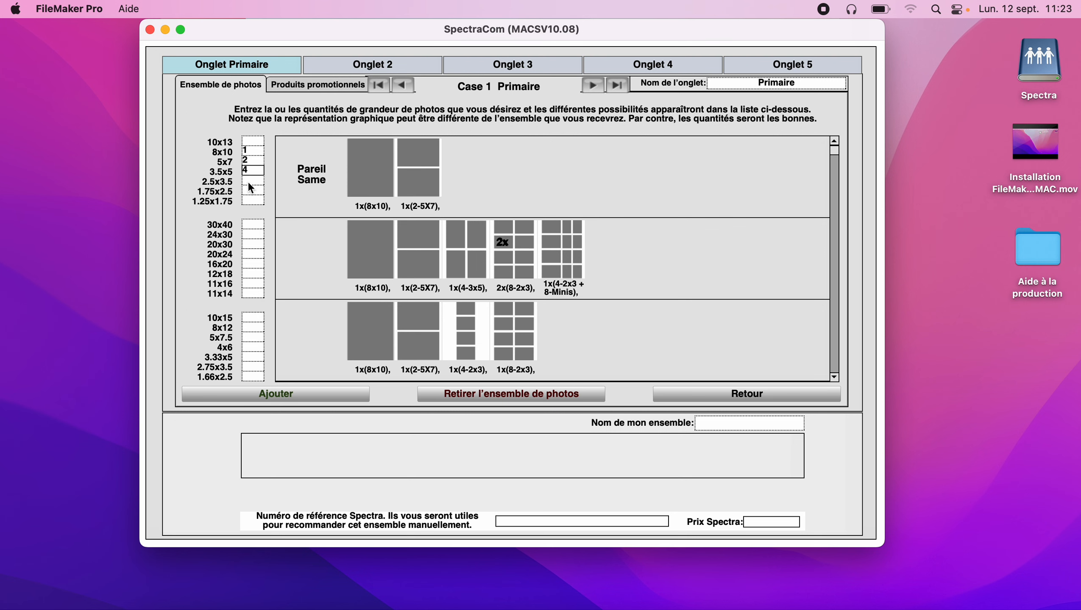
click(249, 182)
text(8)
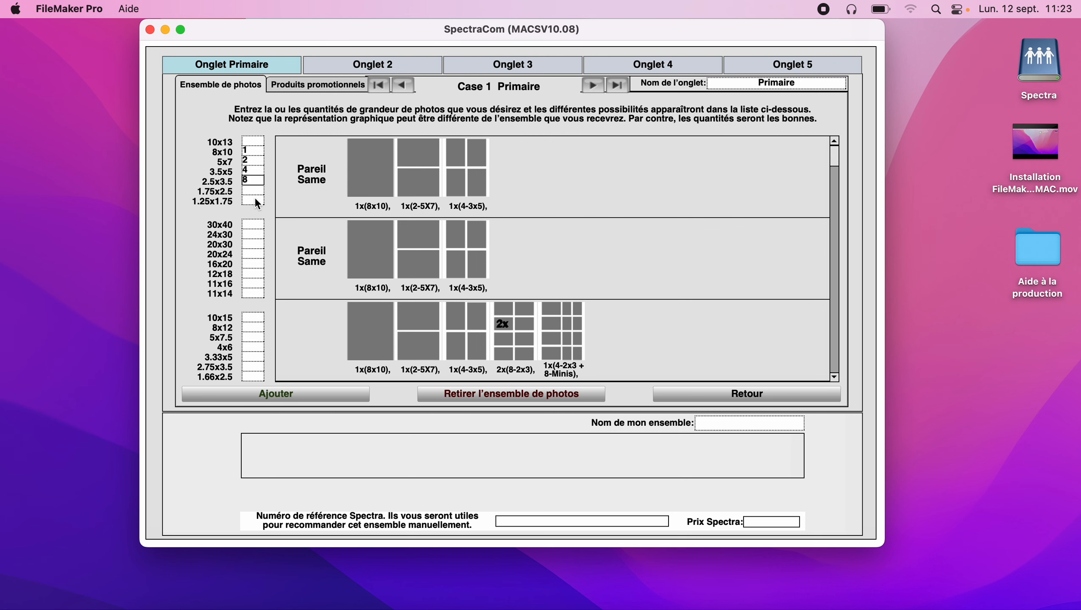
click(188, 149)
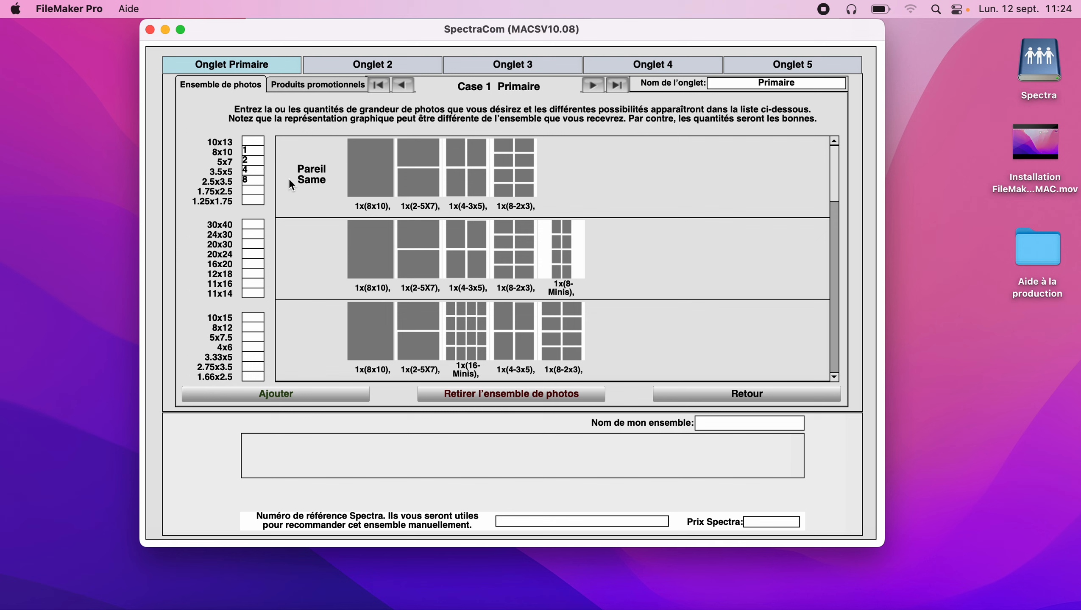
Add the exactly matching photo set 1x(8x10), 1x(2-5X7), 1x(4-3x5), 1x(8-2x3) to case 1 of the Primaire tab.
click(305, 201)
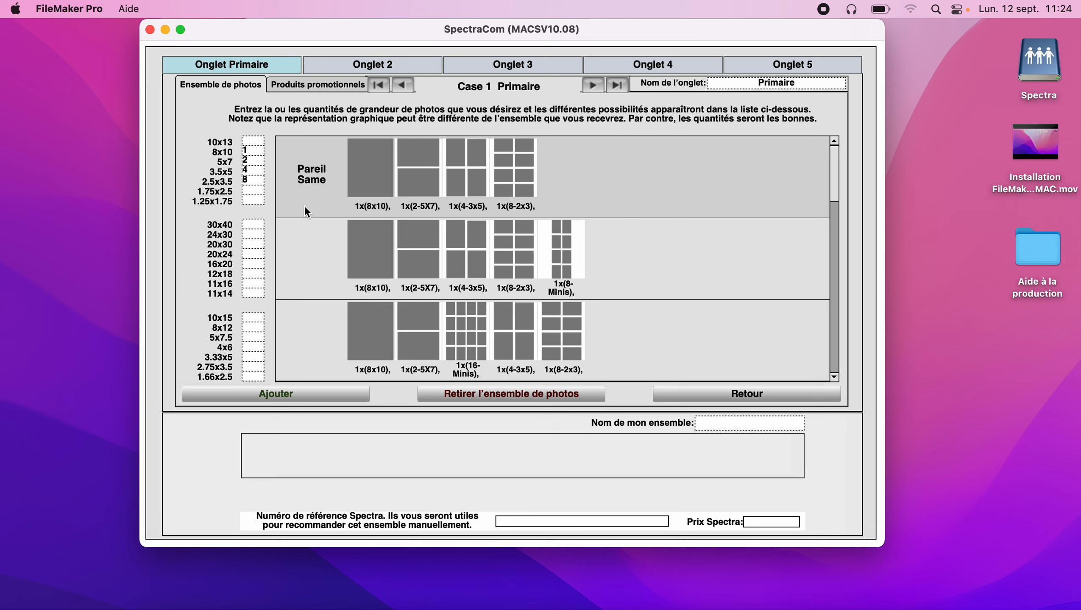
scroll(305, 210, down, 5)
scroll(305, 209, down, 5)
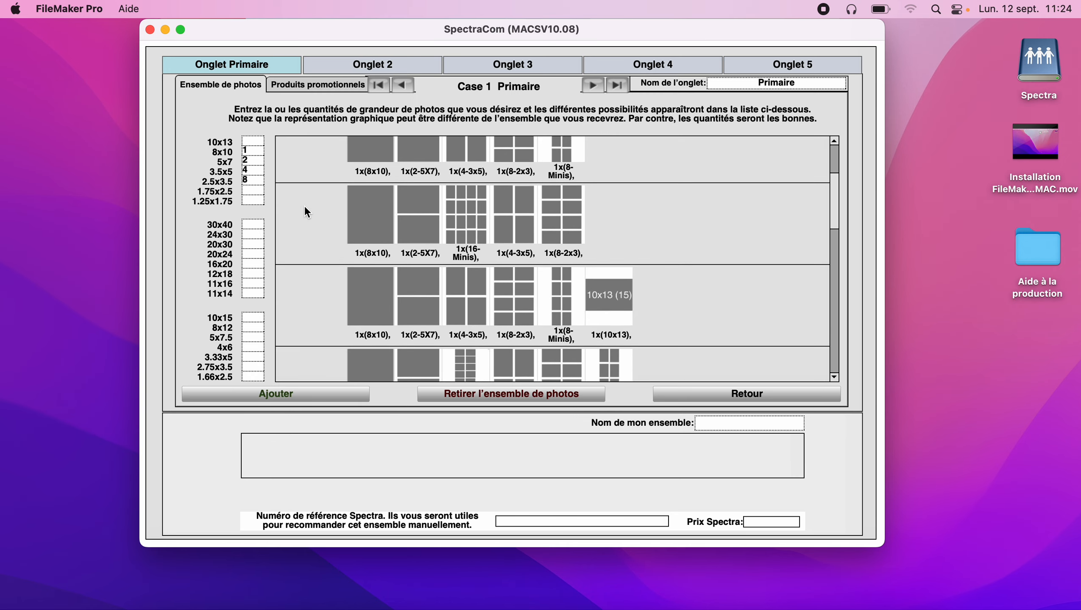
scroll(305, 209, up, 5)
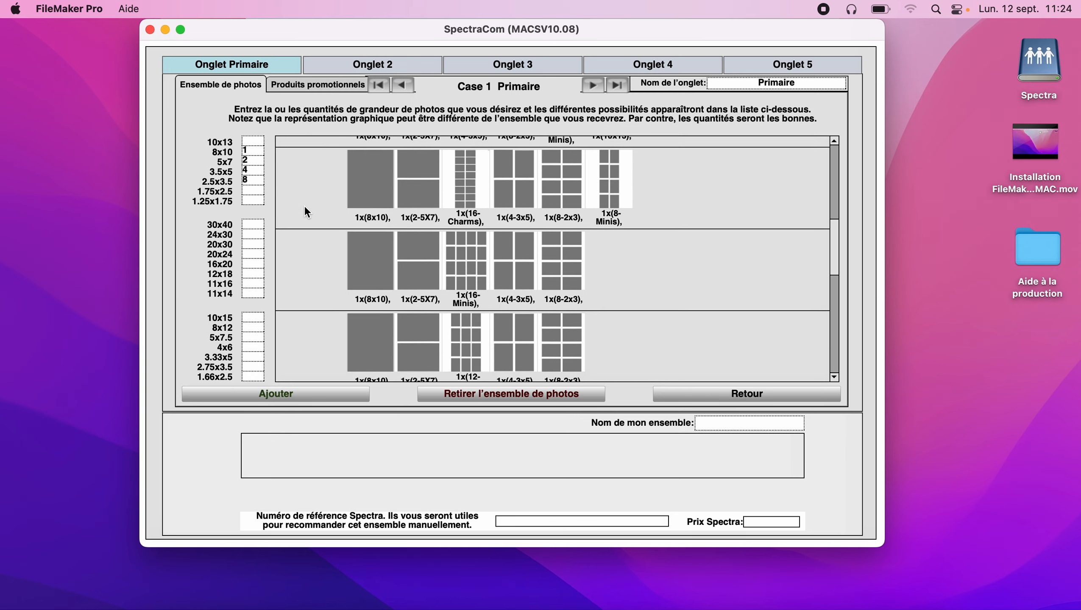
scroll(305, 208, up, 2)
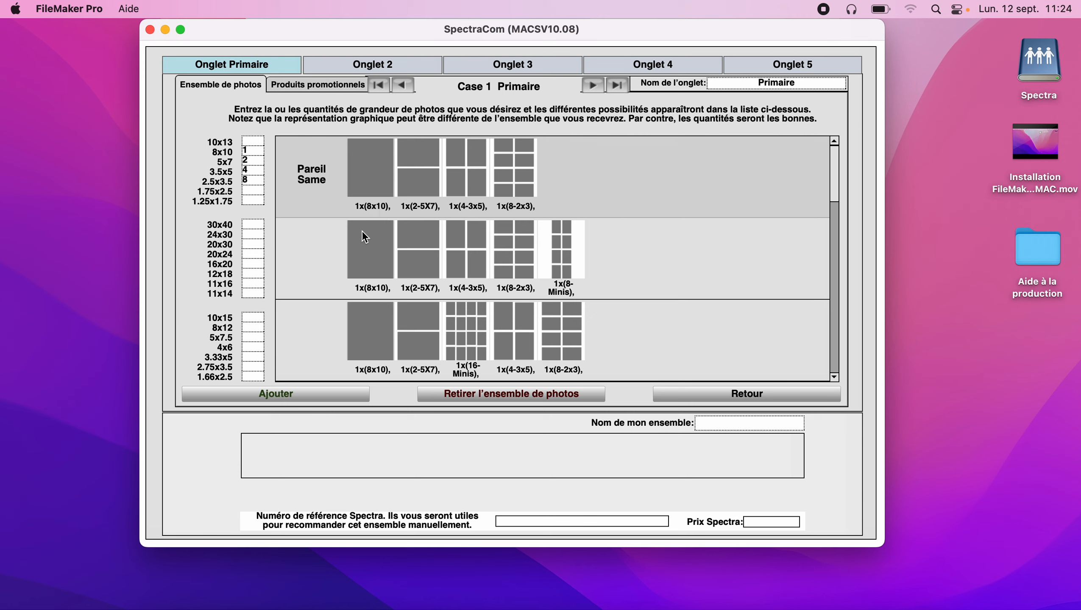
click(284, 396)
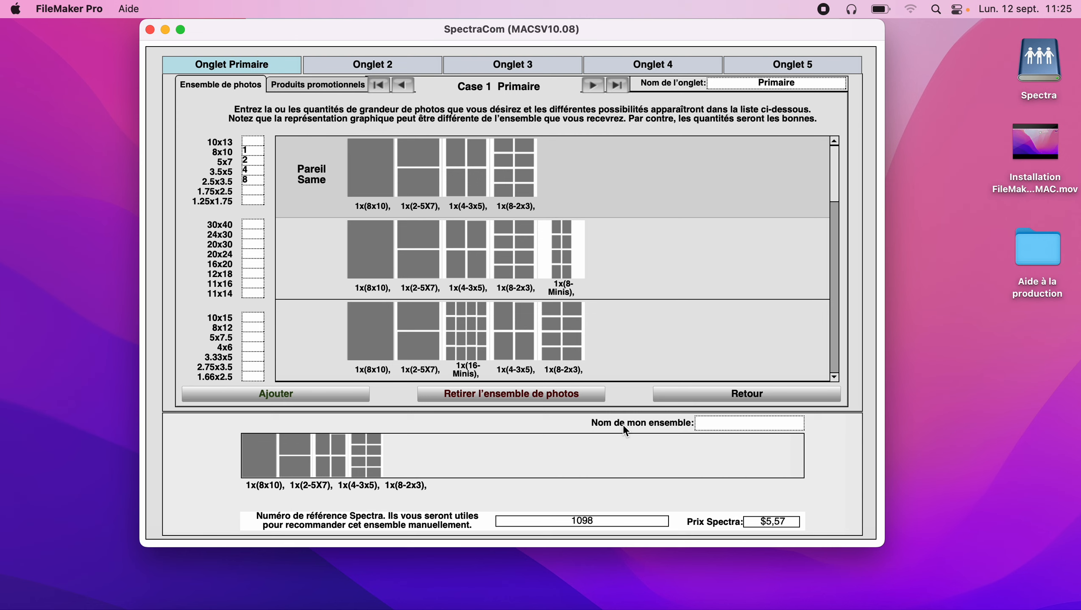
Name the photo set in case 1 A.
click(737, 427)
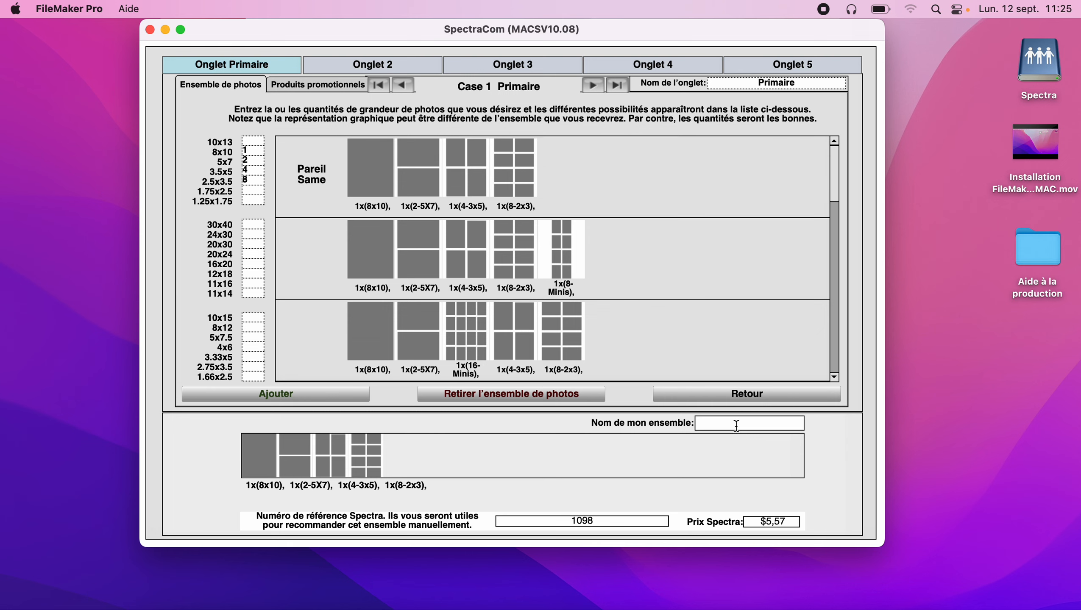
text(A)
click(840, 437)
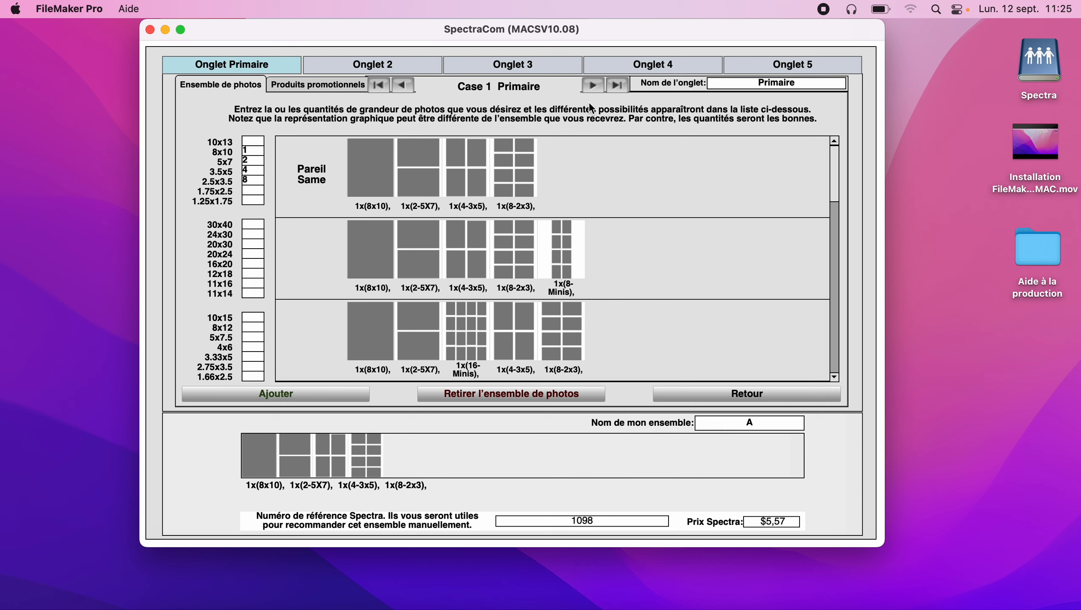
Go to case 2 and clear the 2.5x3.5 and 3.5x5 quantities, keeping one 8x10 and two 5x7.
click(592, 86)
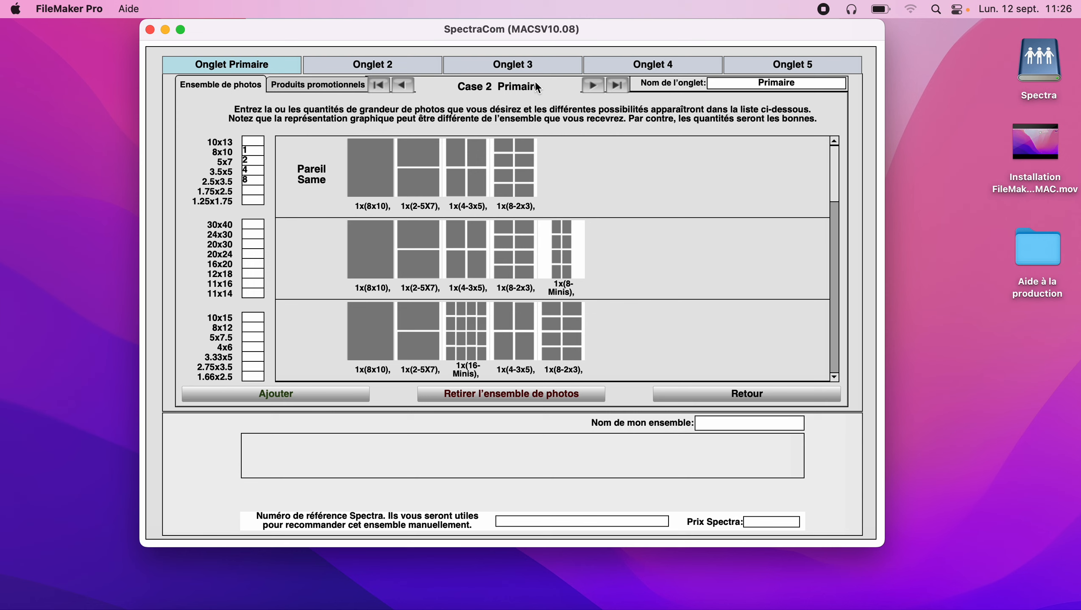
key(BackSpace)
click(254, 169)
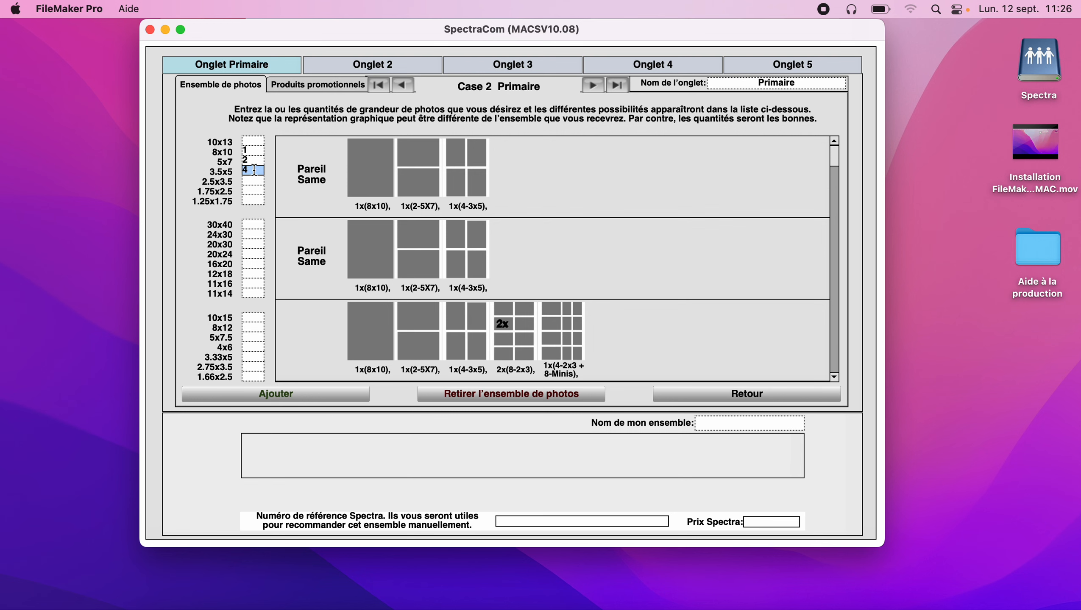
key(BackSpace)
scroll(665, 313, down, 6)
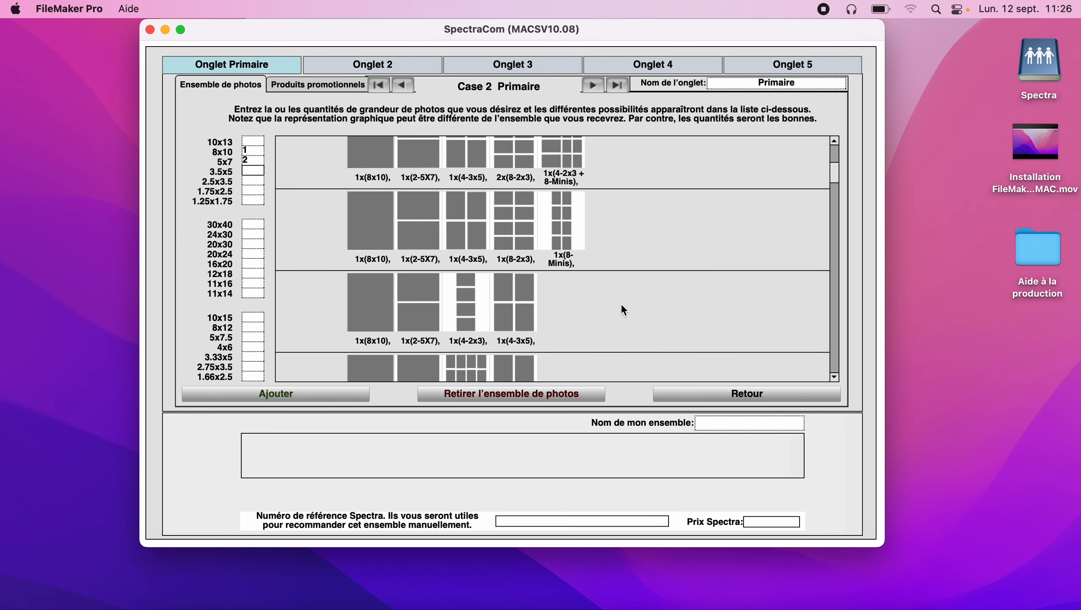
scroll(623, 307, up, 4)
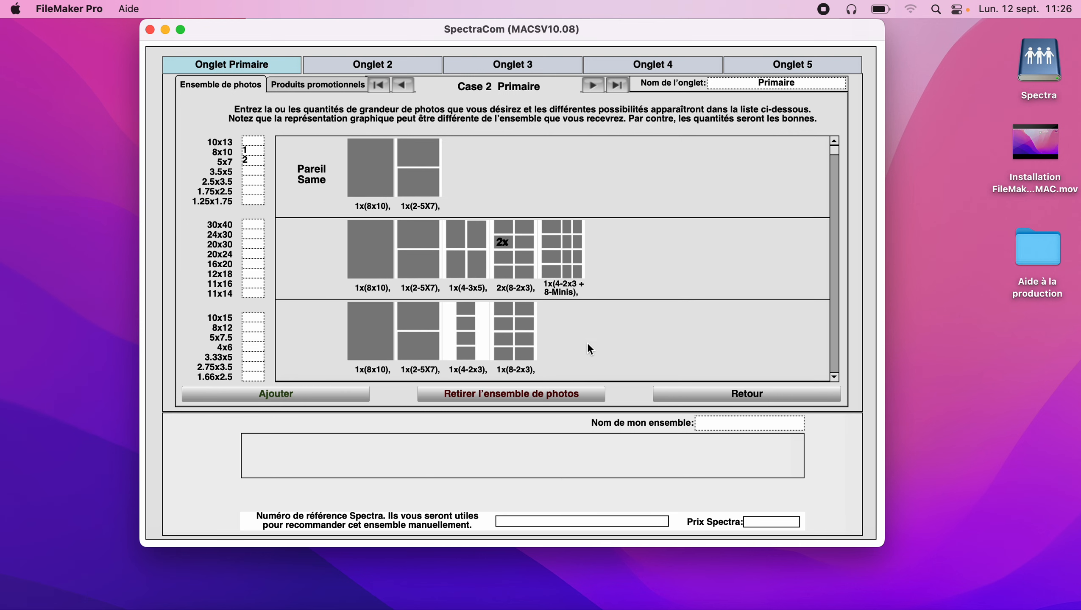
scroll(587, 343, down, 5)
scroll(591, 299, down, 3)
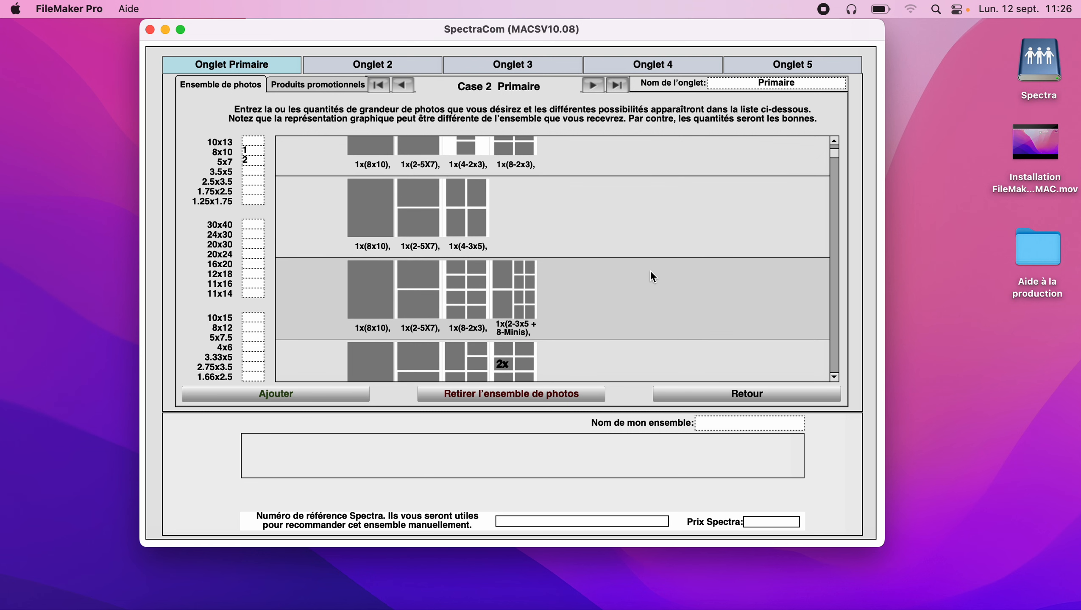
click(330, 395)
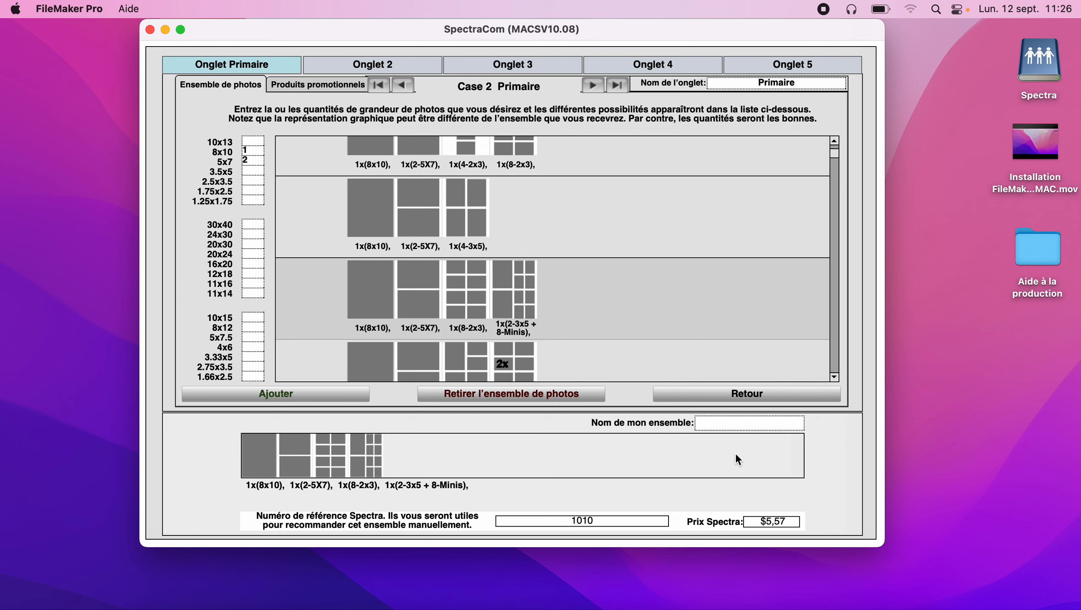
click(758, 423)
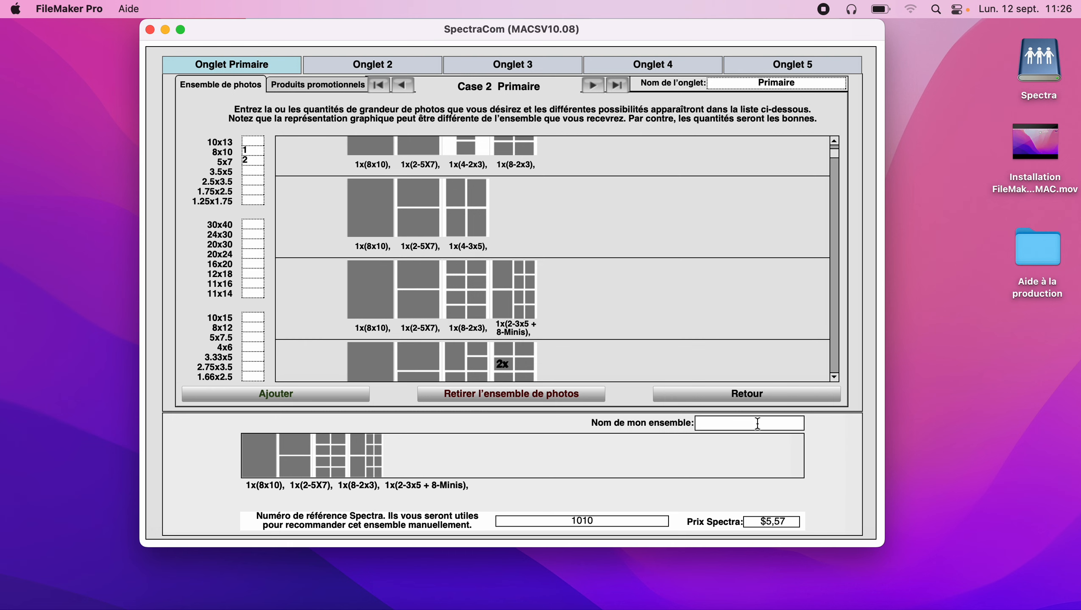
text(B)
click(509, 402)
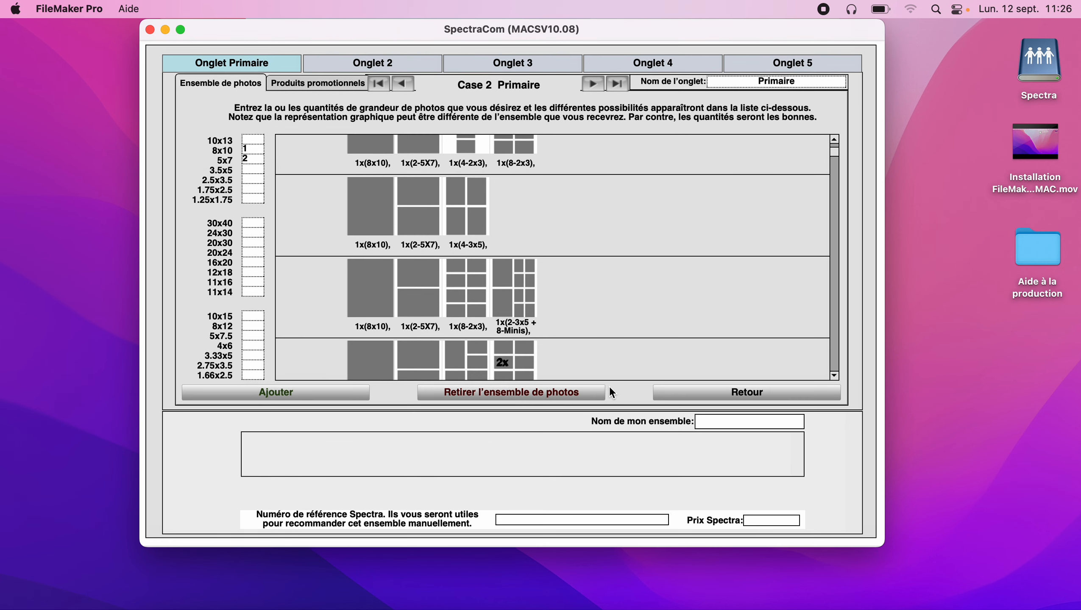
Add the photo set 1x(8x10), 1x(2-5X7), 1x(8-2x3) to case 2 of the Primaire tab.
scroll(619, 329, down, 1)
scroll(621, 336, down, 3)
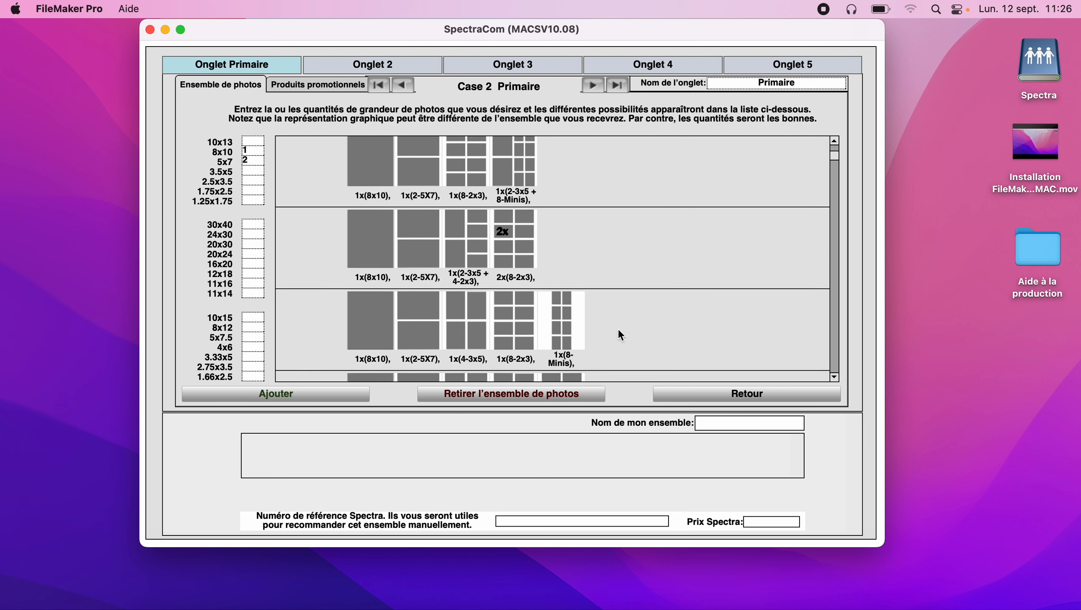
scroll(620, 336, down, 2)
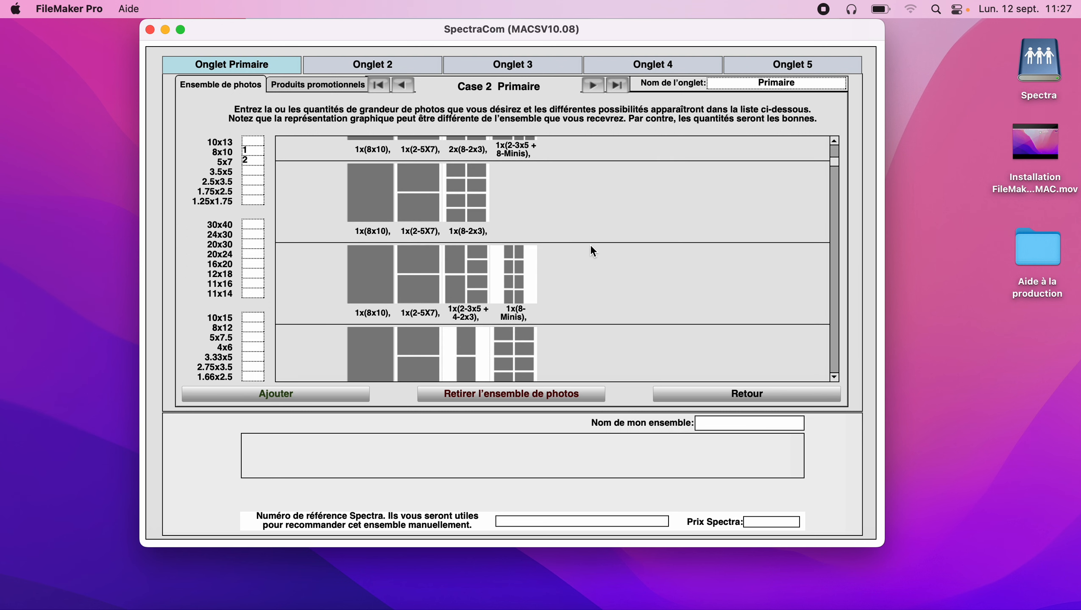
click(553, 207)
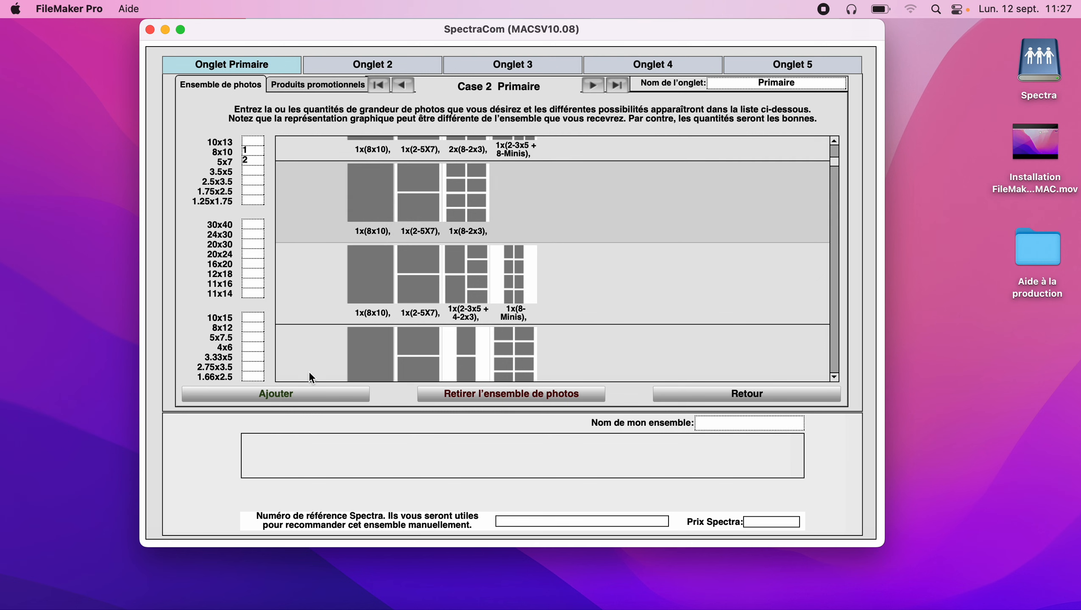
click(302, 401)
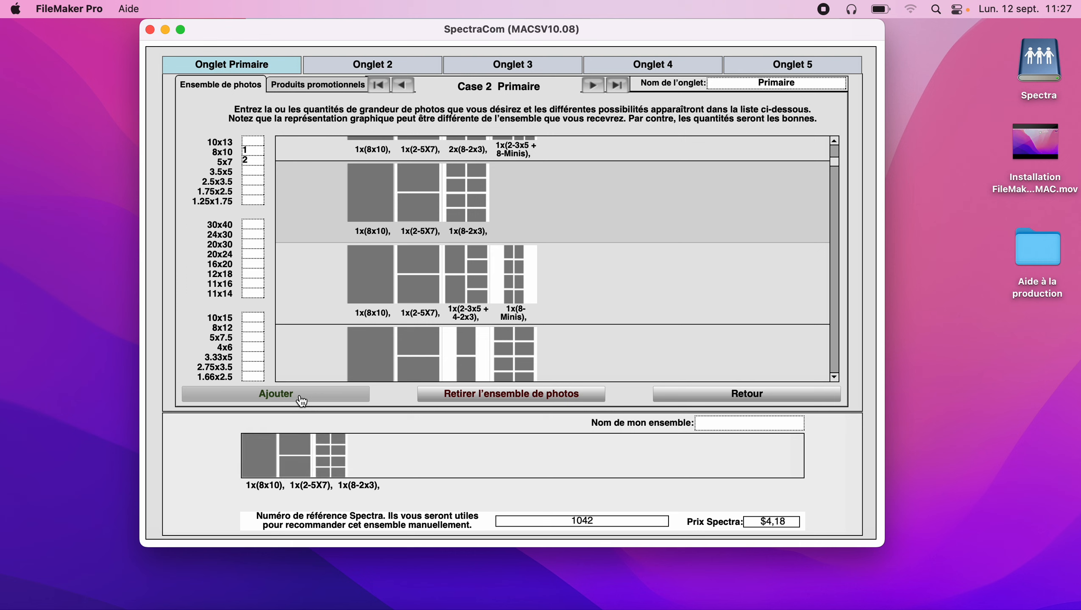
Name the photo set in case 2 B.
click(747, 421)
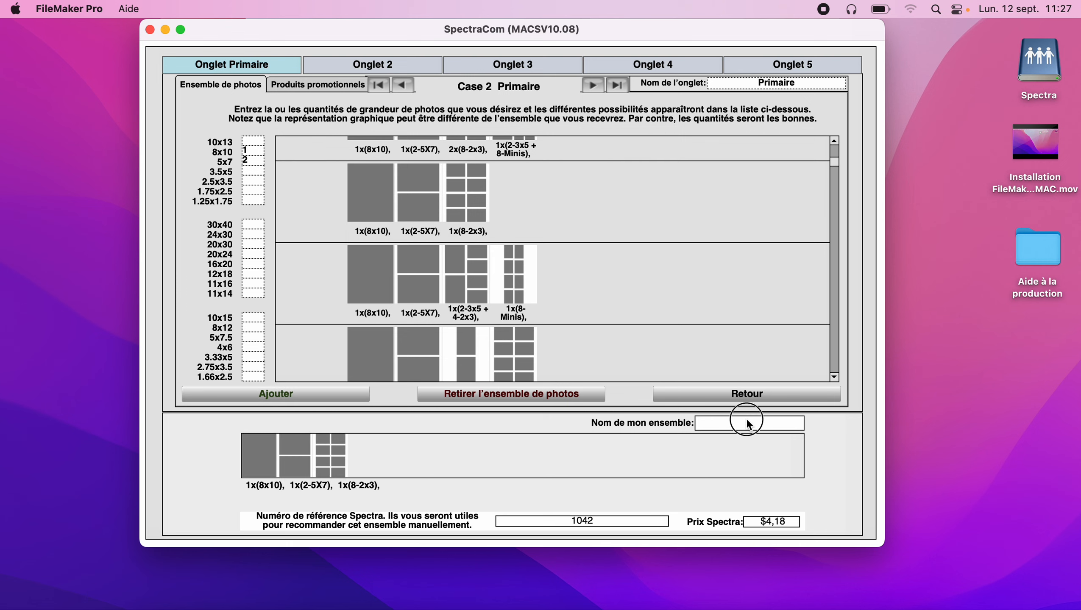
text(B)
click(712, 476)
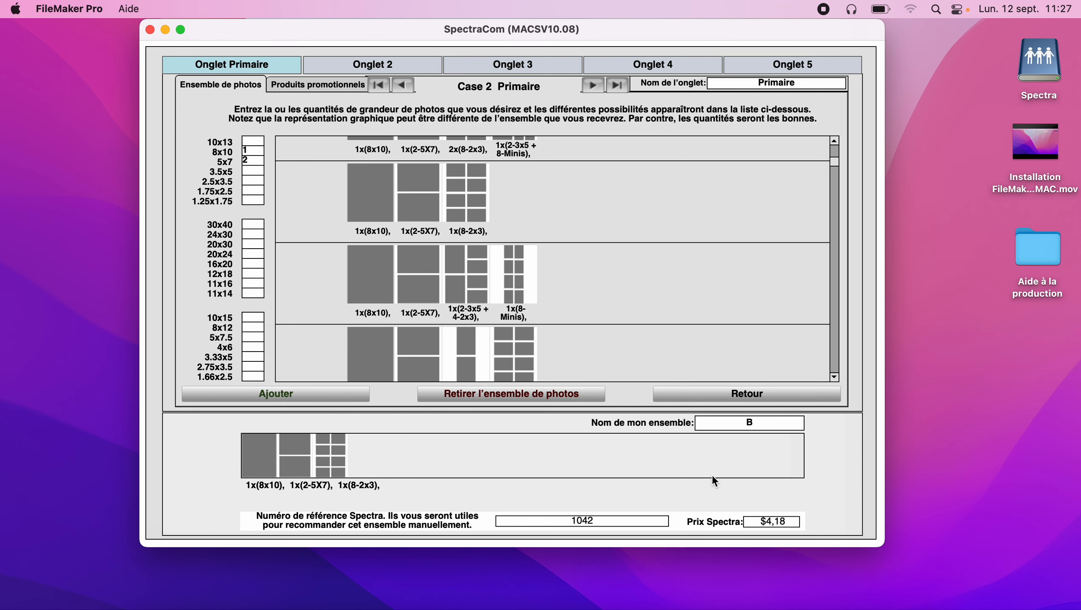
Go to case 3 and add the promotional product Coffret Bloc-Note to it.
click(593, 85)
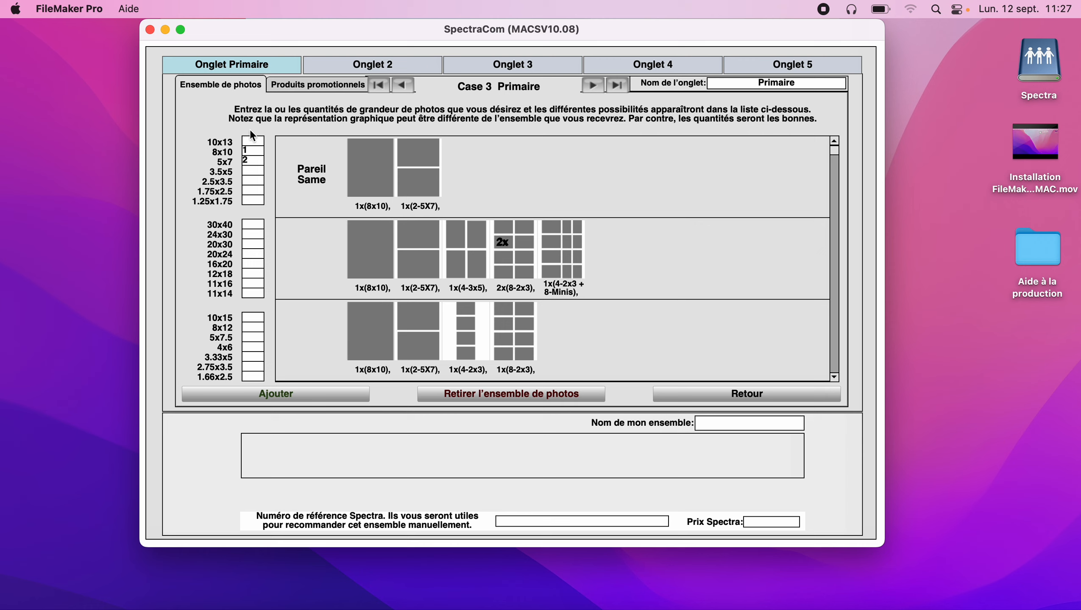
click(323, 90)
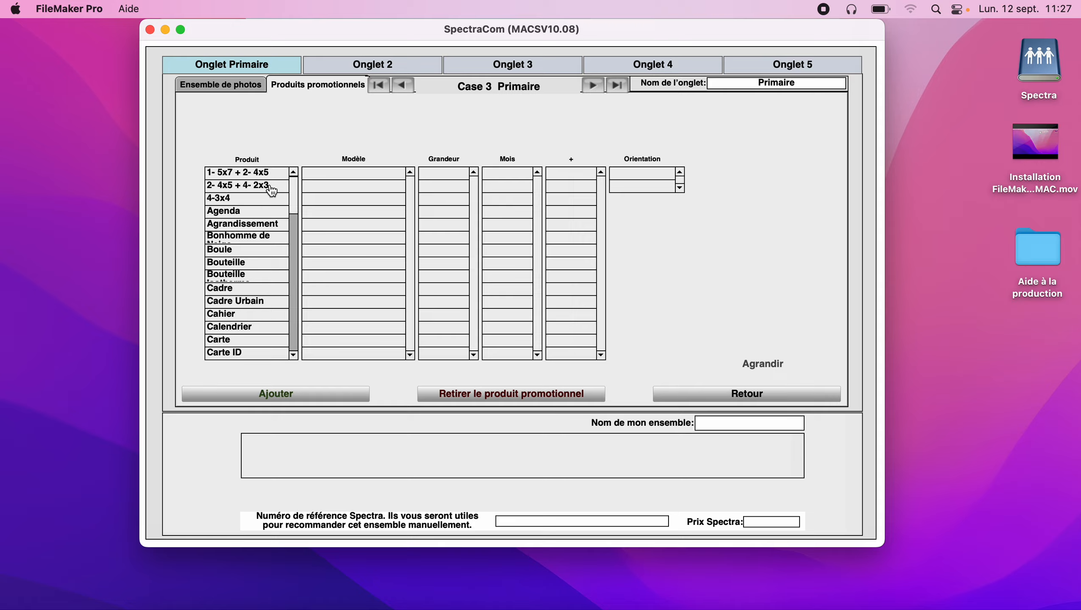
scroll(269, 254, down, 6)
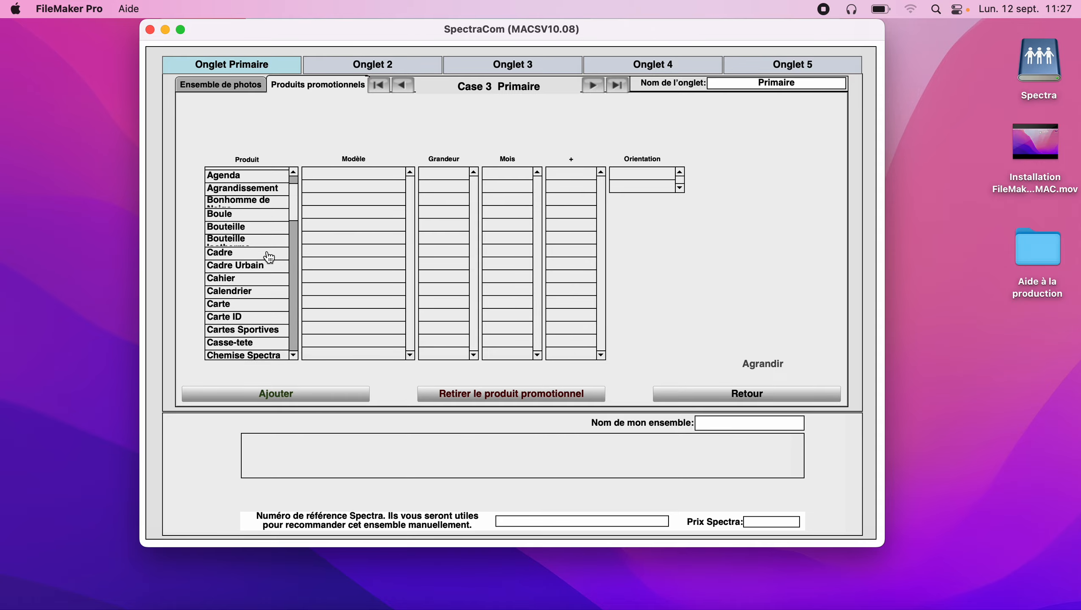
scroll(269, 257, down, 7)
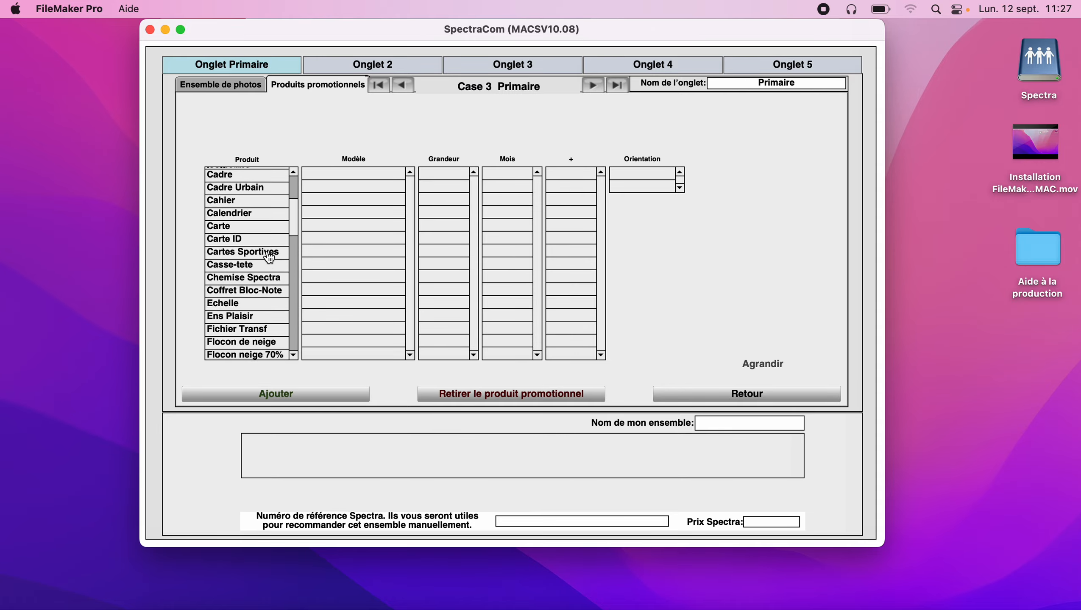
scroll(268, 257, down, 1)
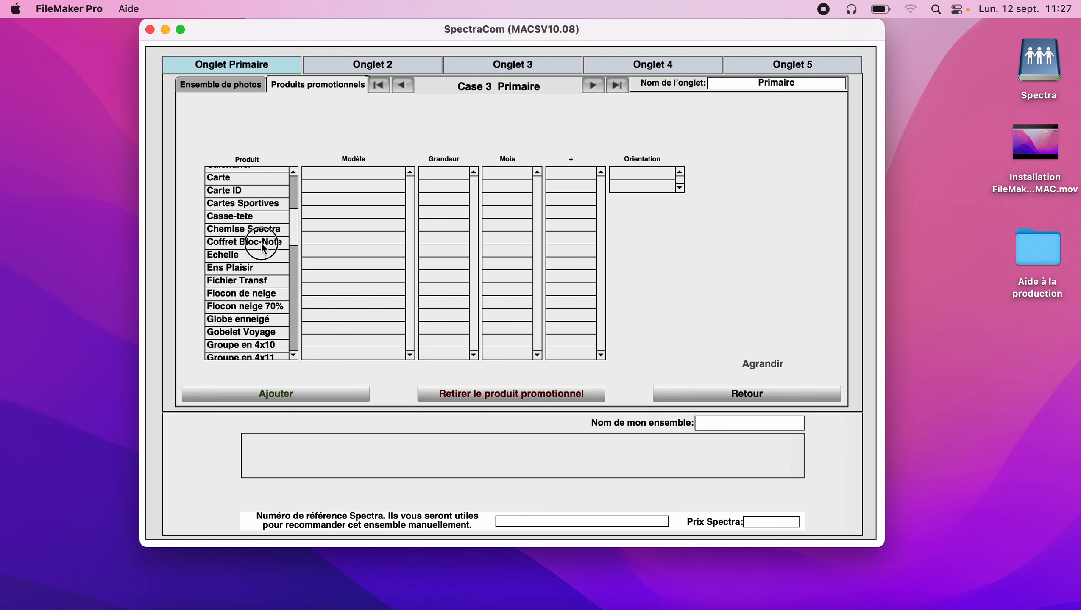
click(264, 247)
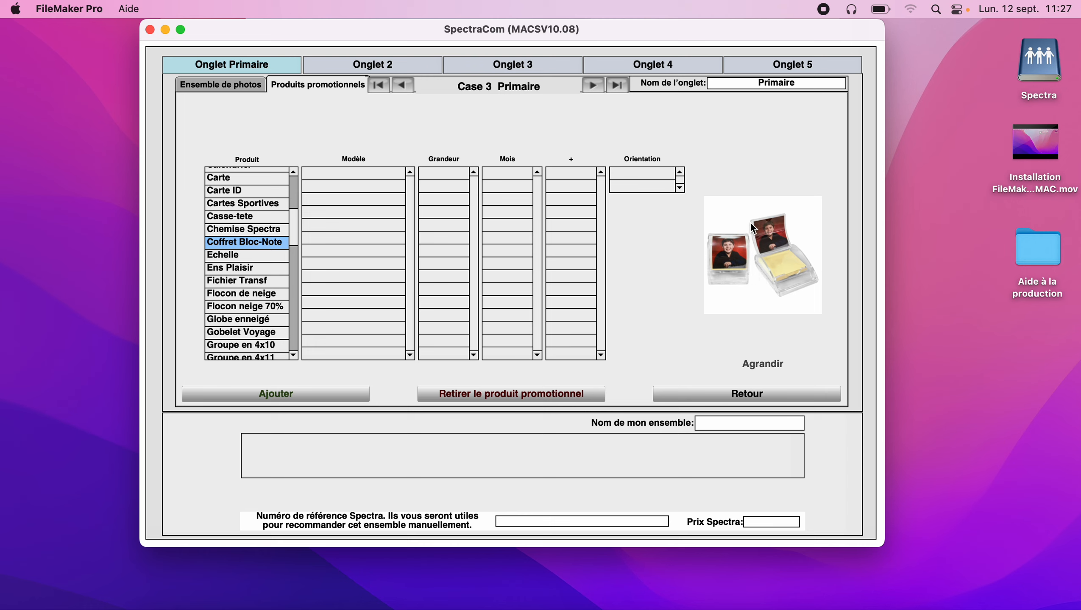
click(329, 397)
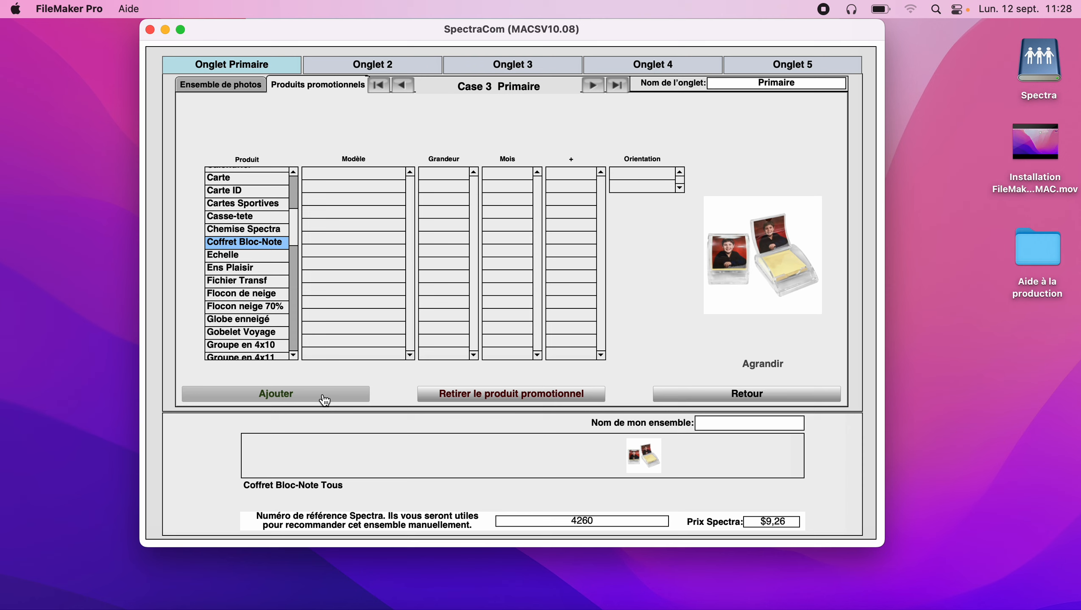
Name the promotional product set in case 3 Coffre.
click(734, 421)
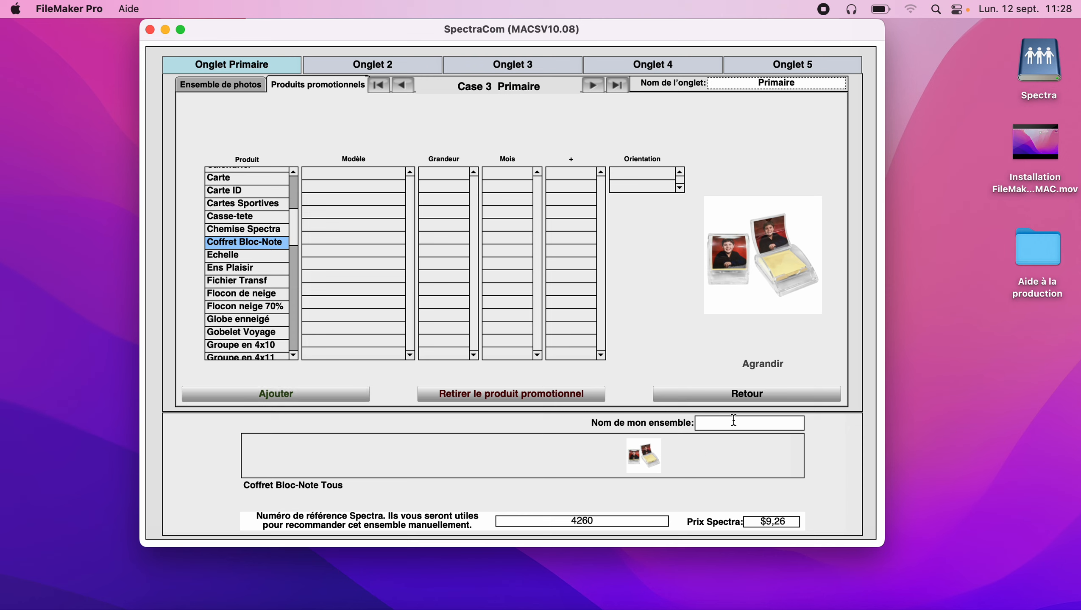
text(Coffre)
click(493, 442)
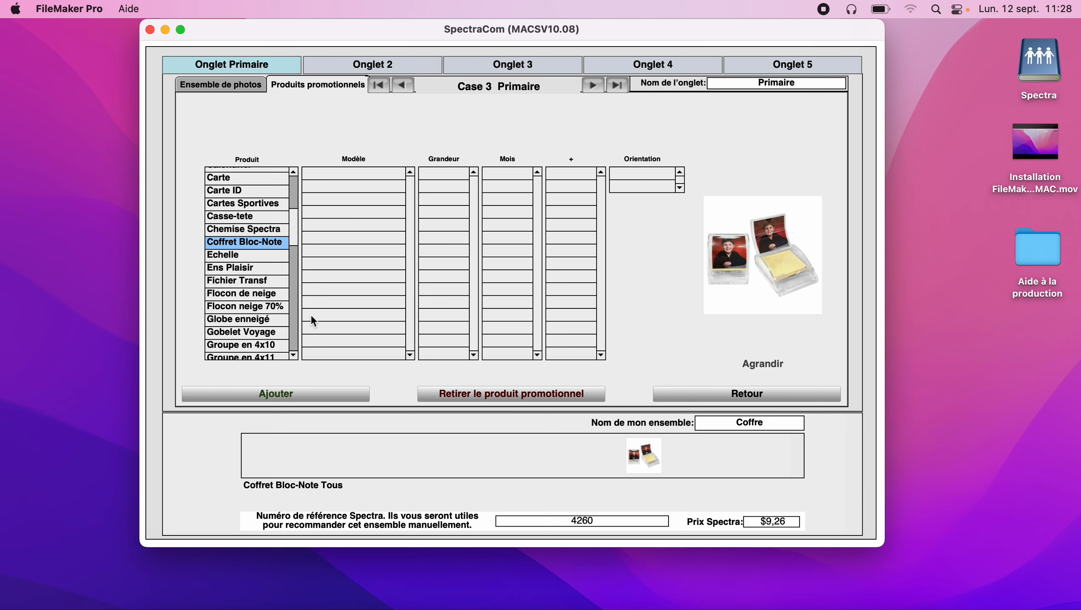
Try to leave case 3 with its set name cleared, and re-enter the name Coffre.
click(769, 425)
key(BackSpace)
key(BackSpace)
key(BackSpace)
key(BackSpace)
key(BackSpace)
key(BackSpace)
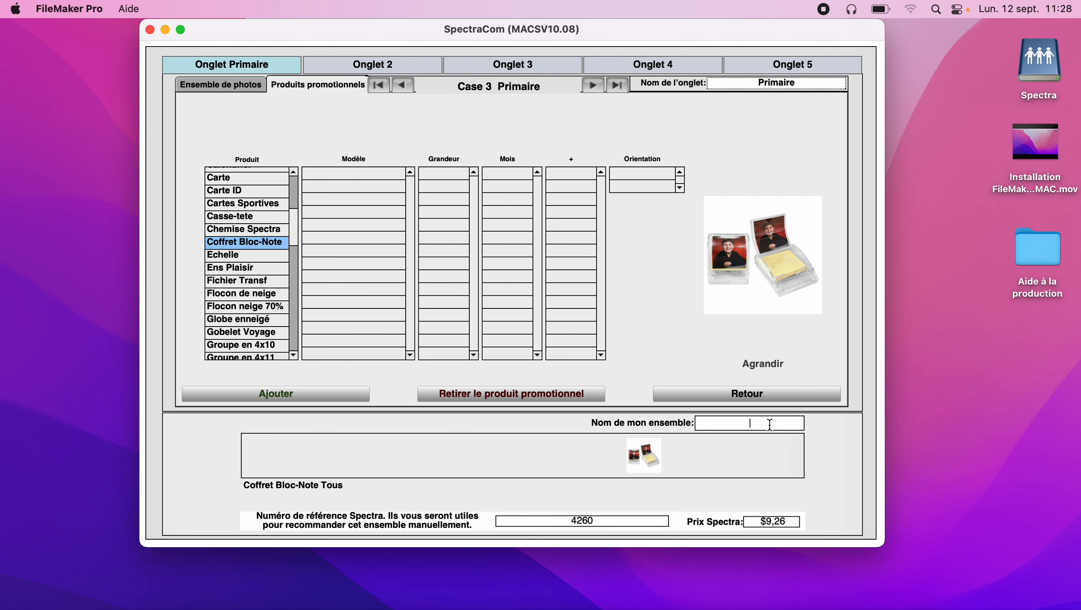
click(386, 440)
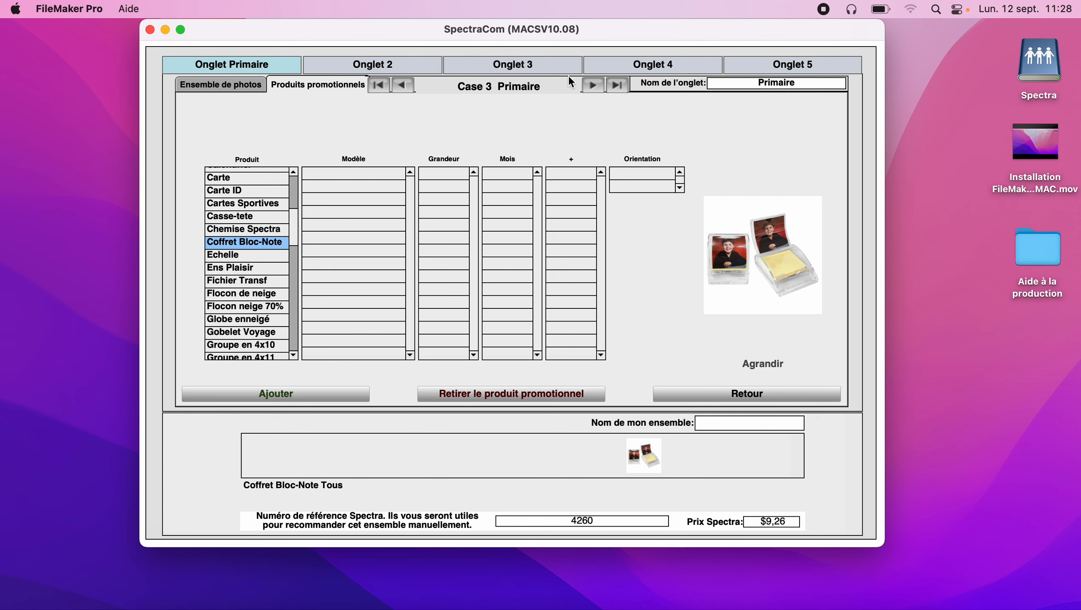
click(593, 87)
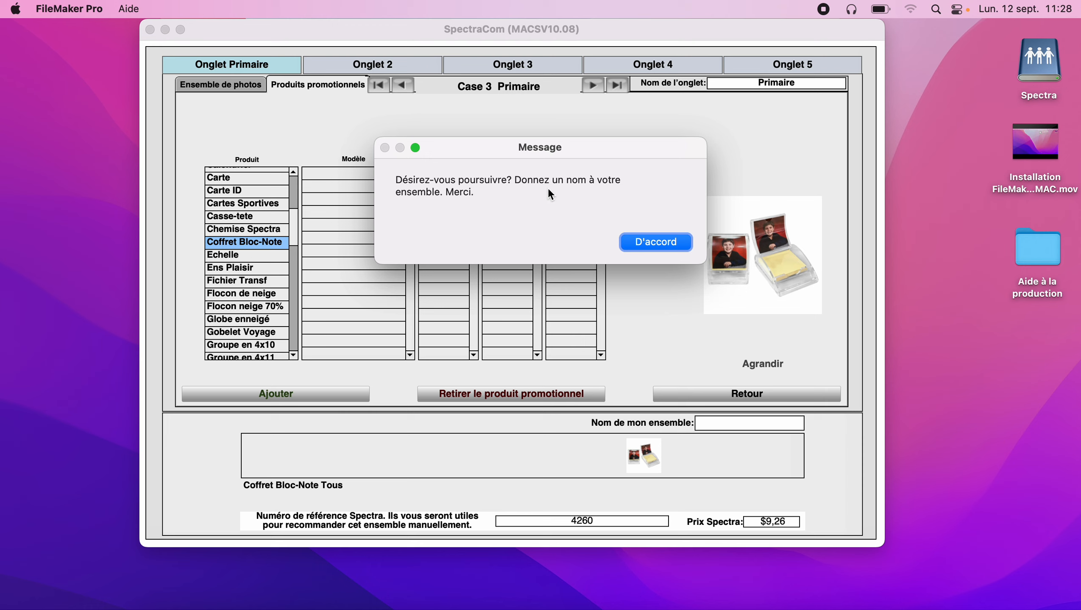
click(647, 248)
click(755, 423)
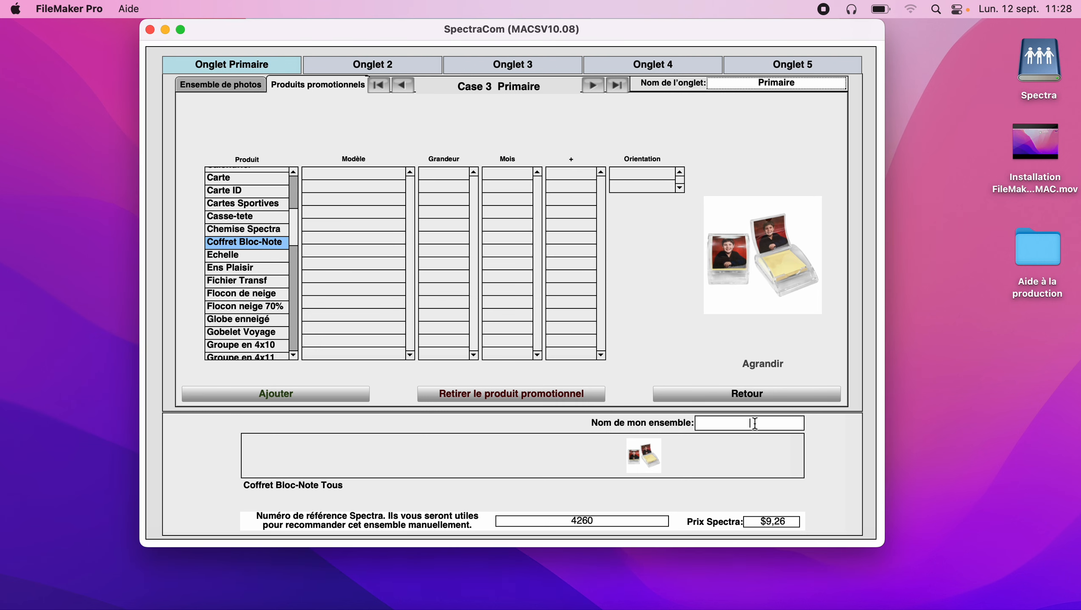
text(Coffre)
Go to case 4 and choose the promotional product Tasse, model Scolaire 2, size 4x10.
click(594, 86)
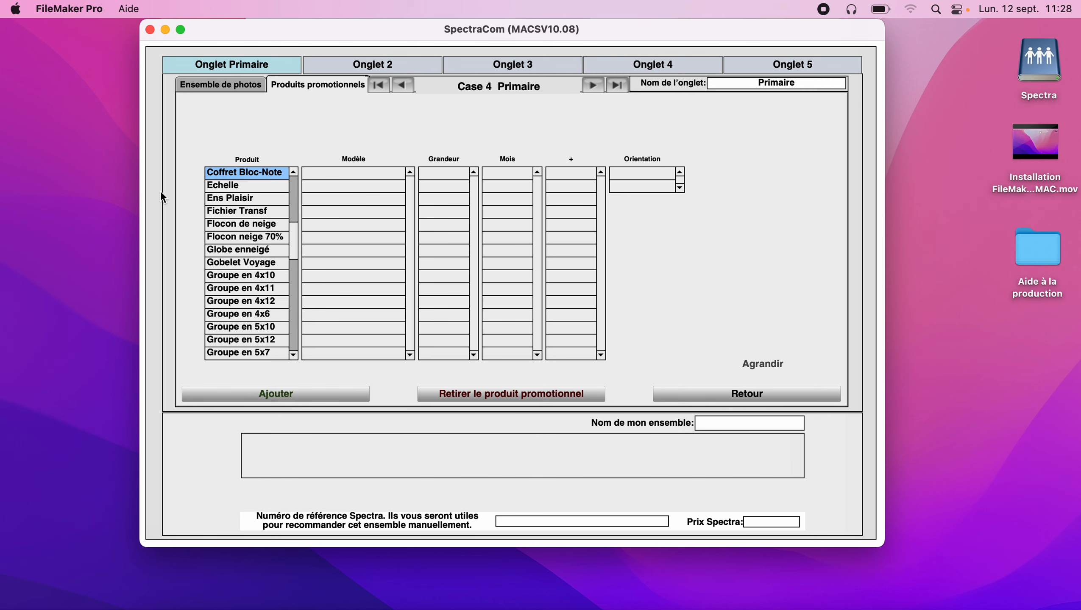
scroll(249, 250, down, 10)
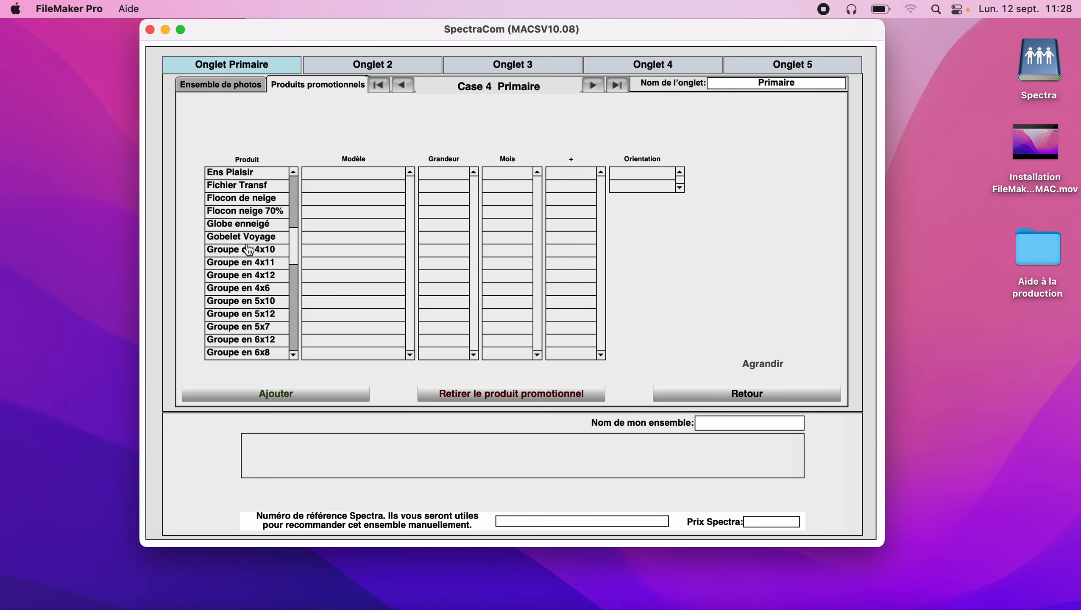
scroll(249, 250, down, 9)
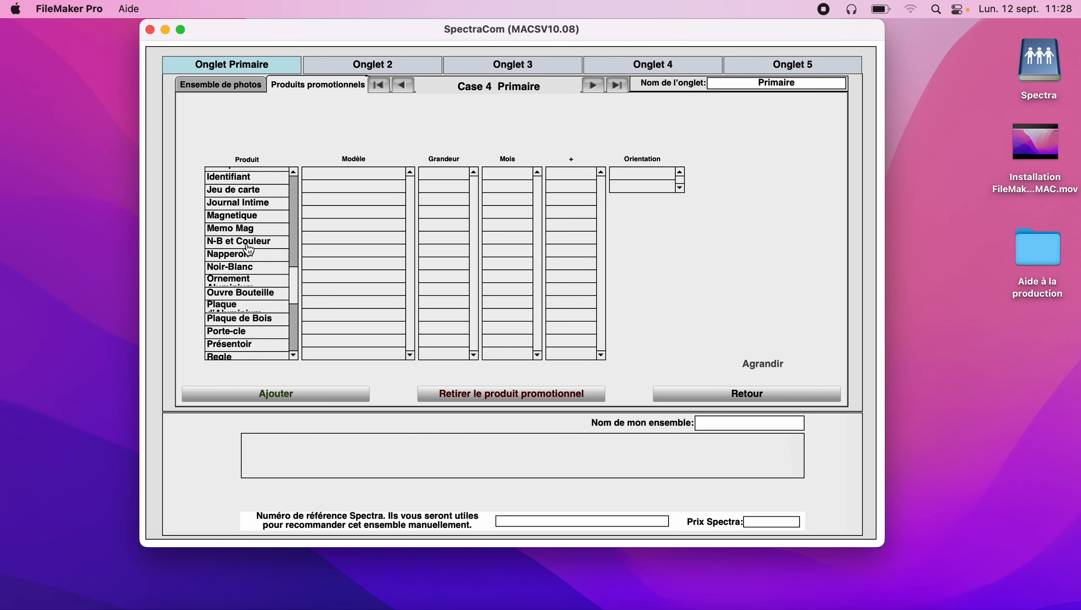
scroll(249, 250, down, 8)
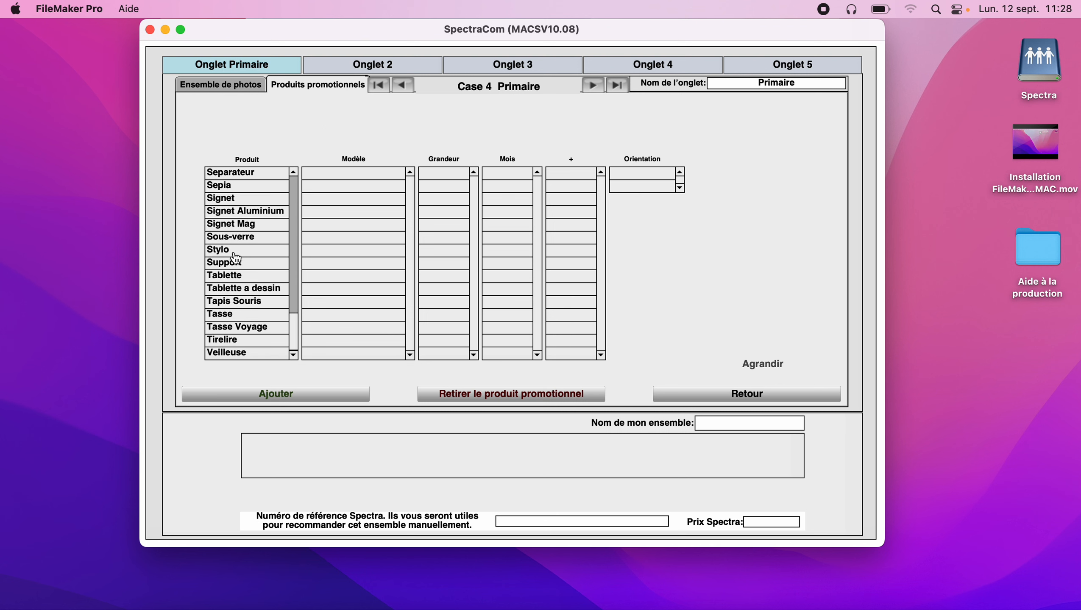
click(234, 317)
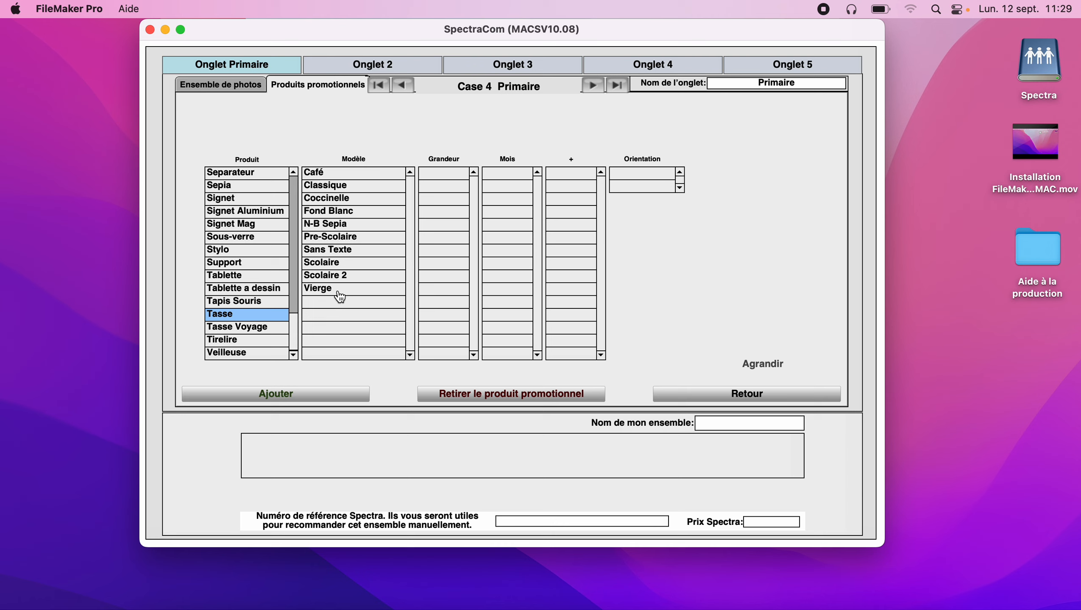
click(338, 277)
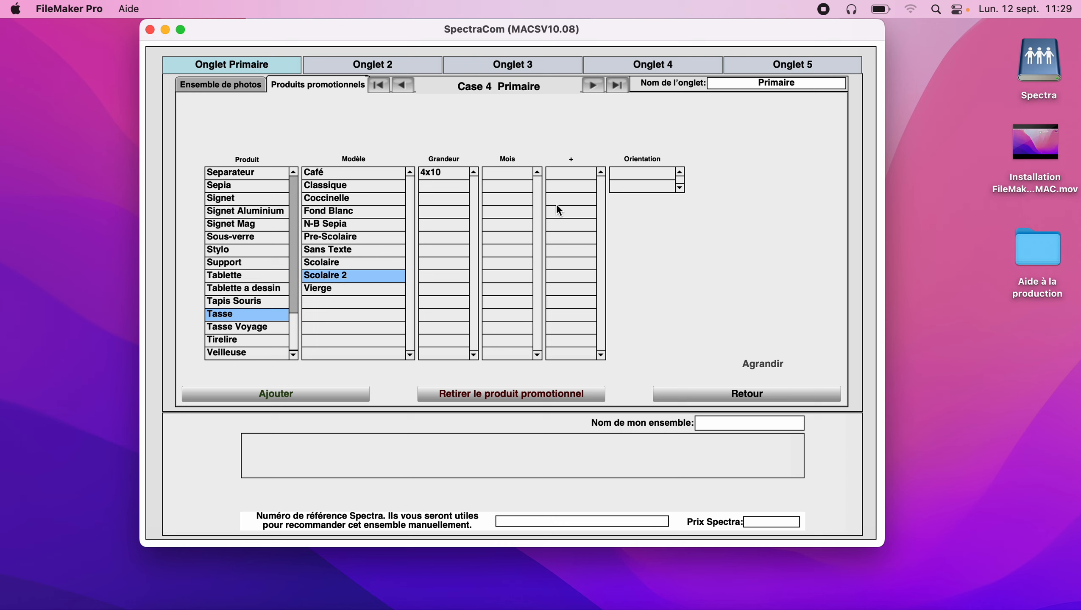
click(442, 173)
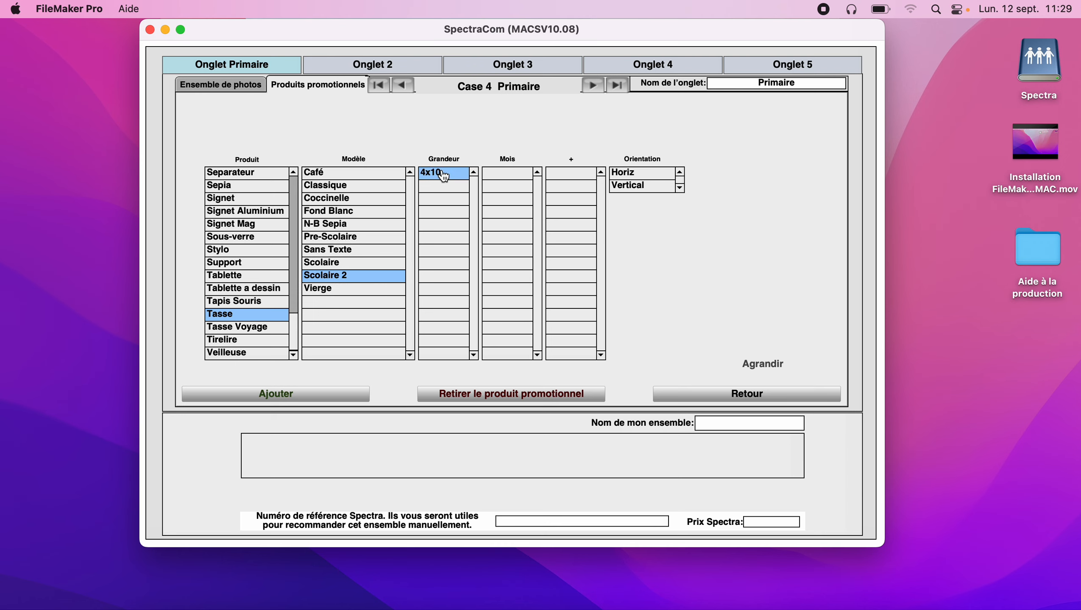
Add the mug to case 4 in Vertical orientation and name the set Tasse-V.
click(628, 176)
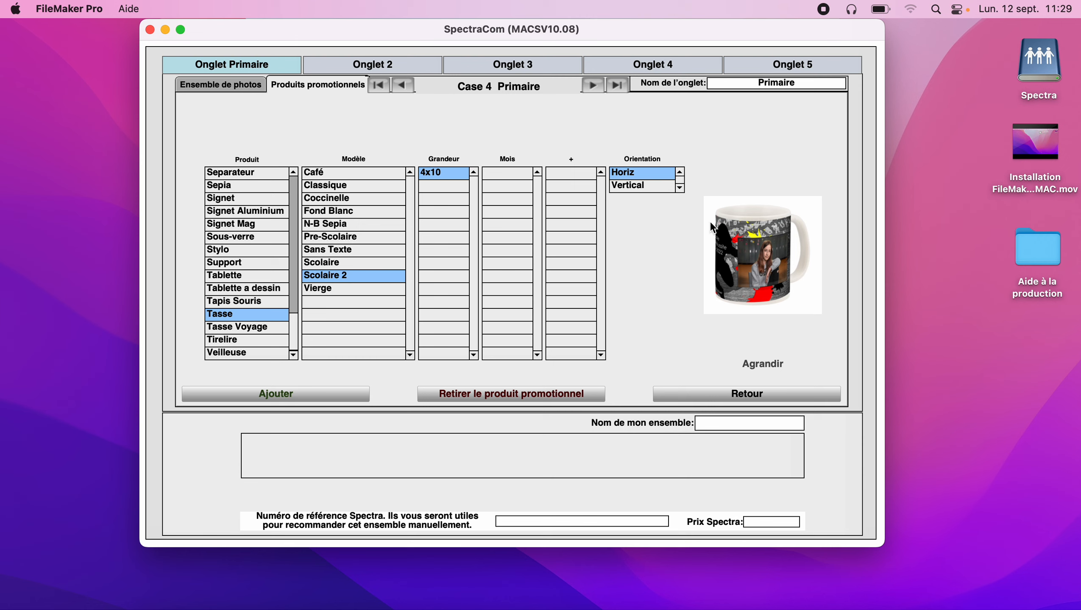
click(660, 192)
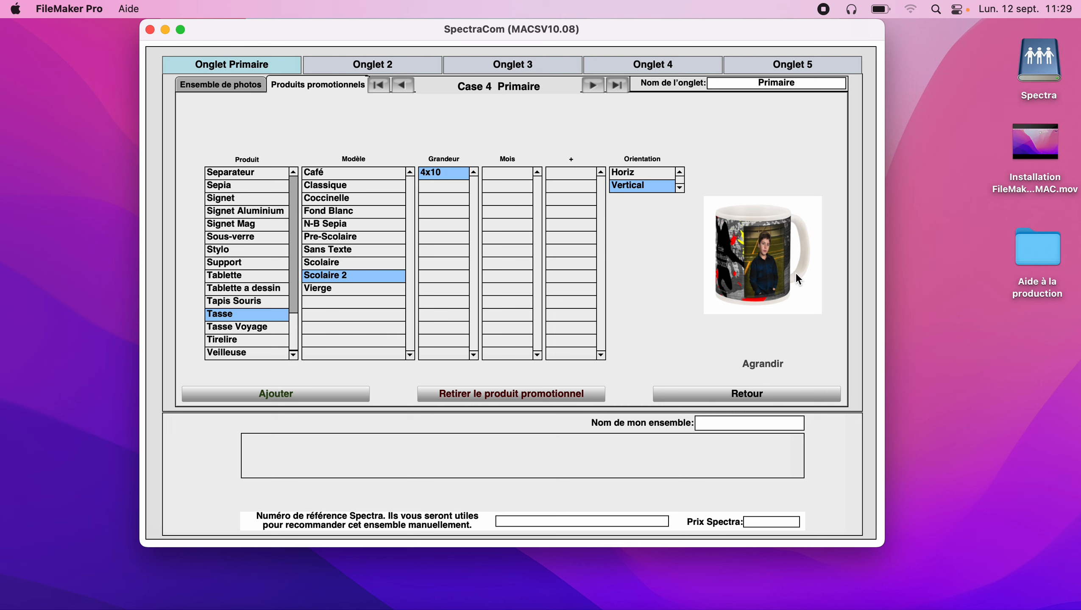
click(321, 402)
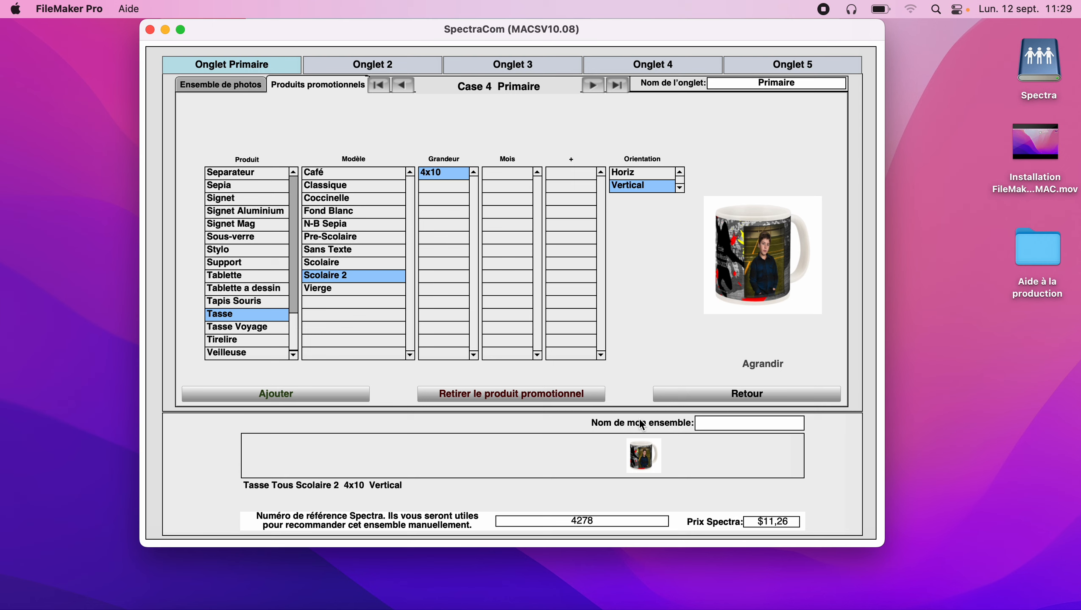
click(733, 423)
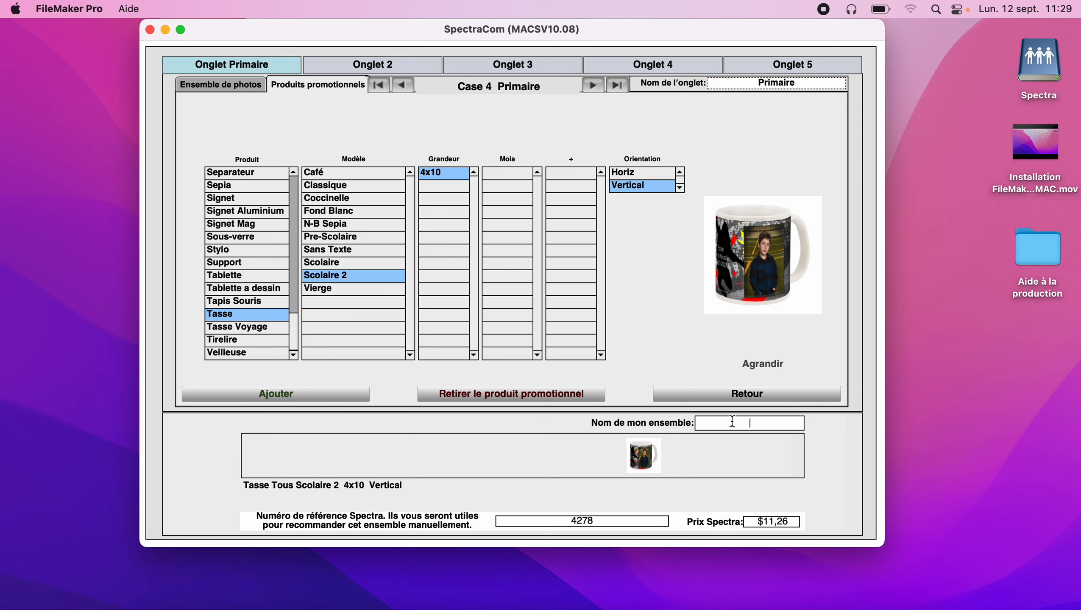
text(Tasse-V)
Add the promotional product Stylo, model Universel, to the set in case 4.
click(241, 253)
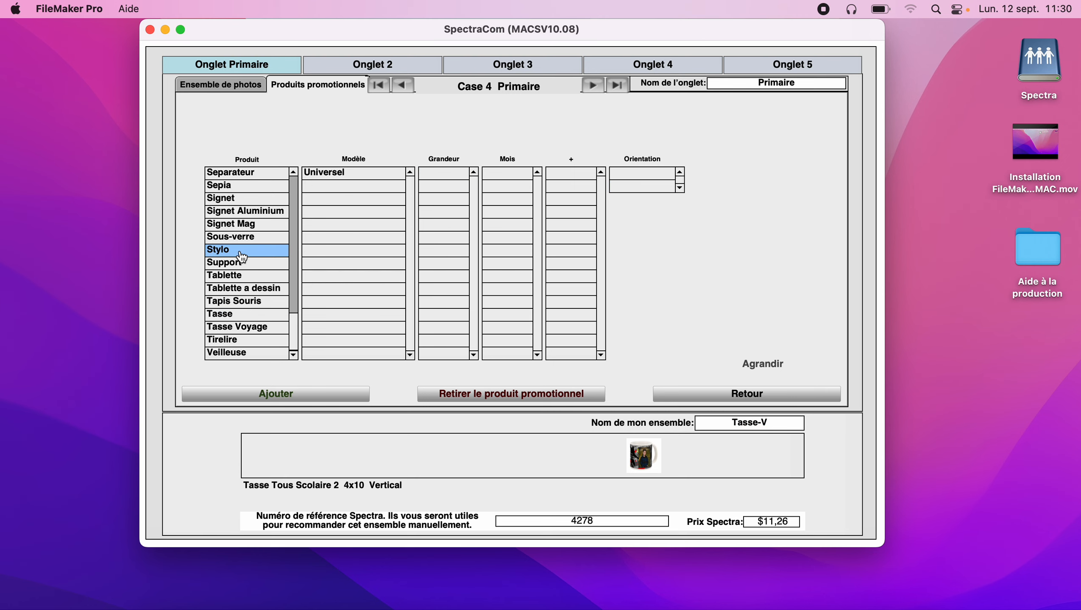
click(381, 174)
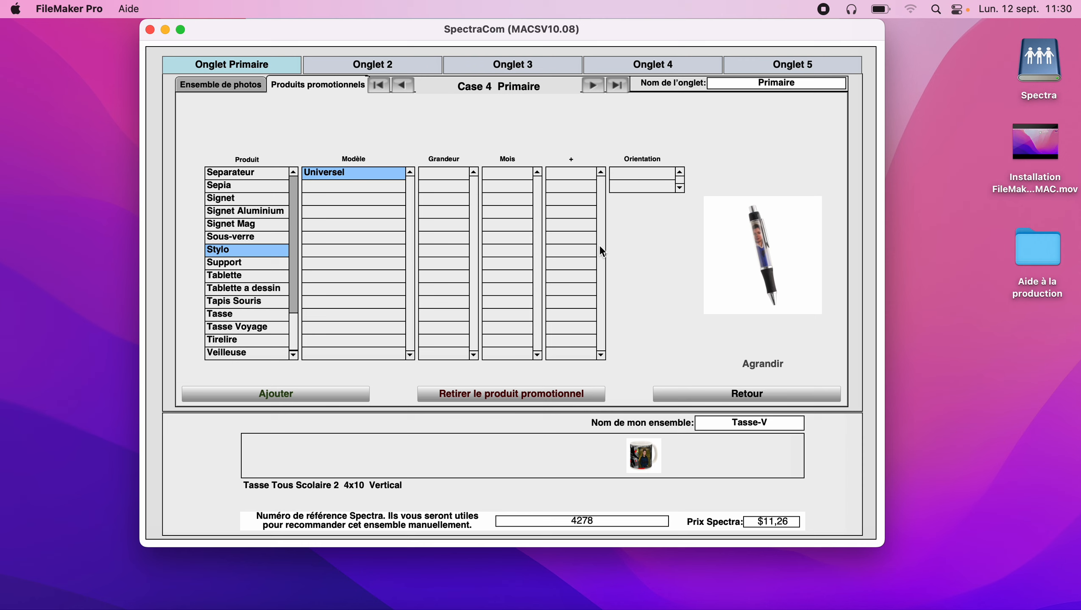
click(325, 395)
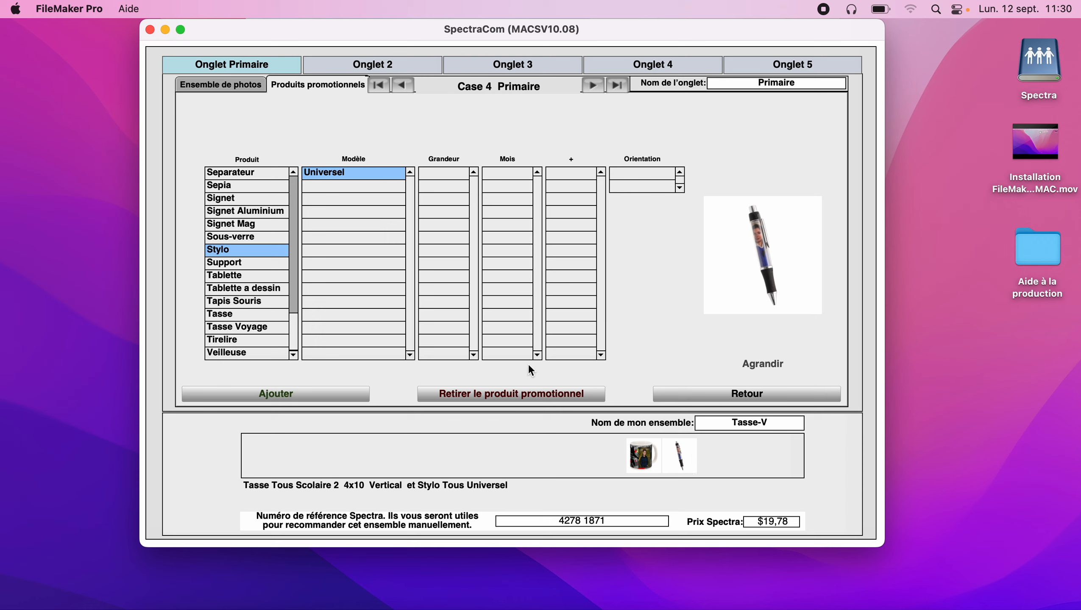
Remove the pen and the mug from the promotional set in case 4.
click(541, 399)
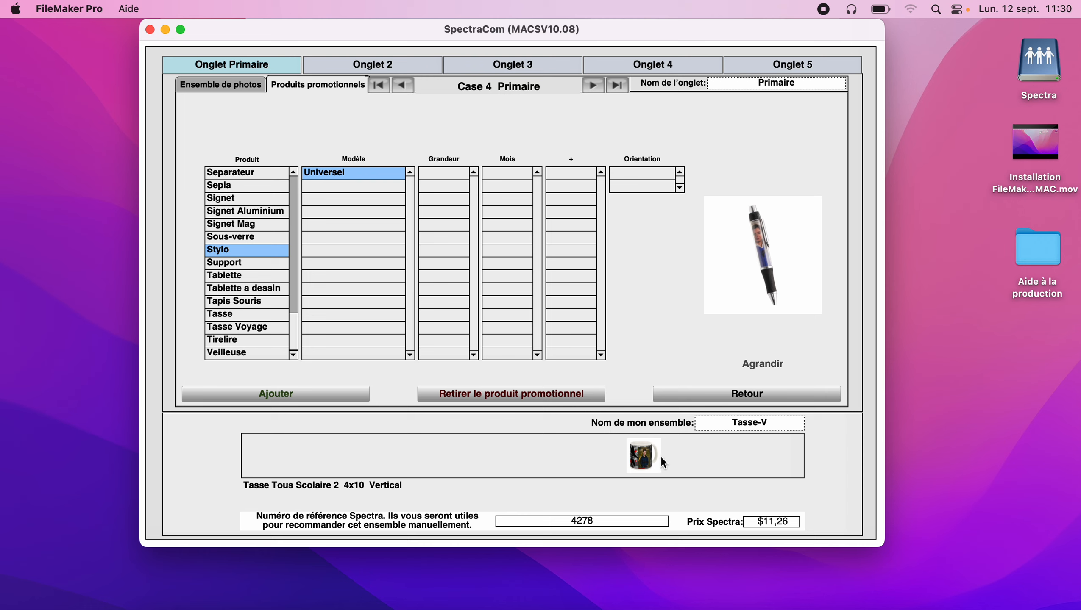
click(653, 471)
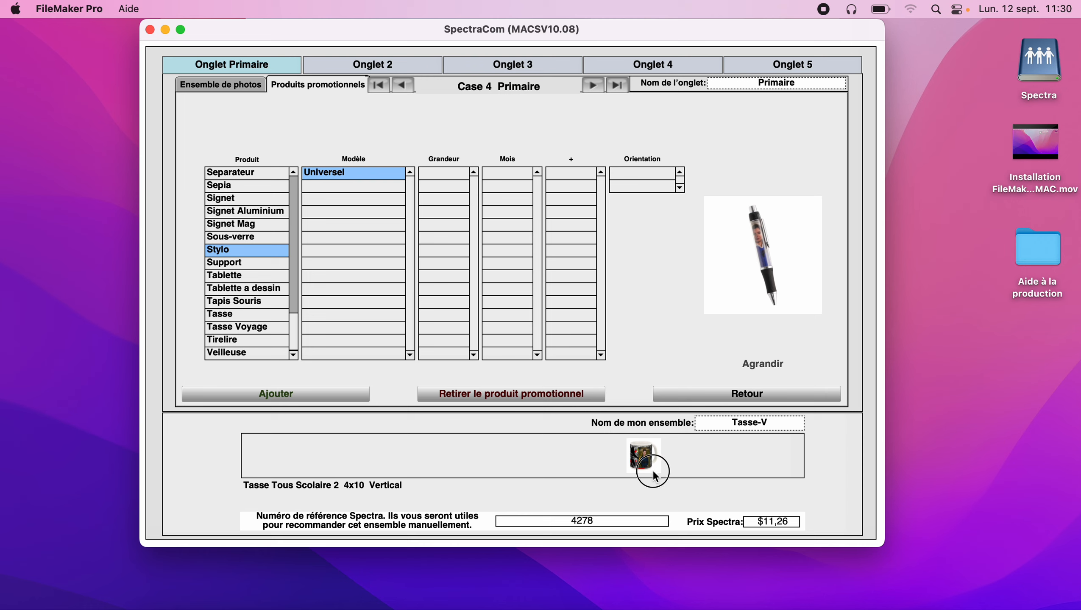
click(562, 394)
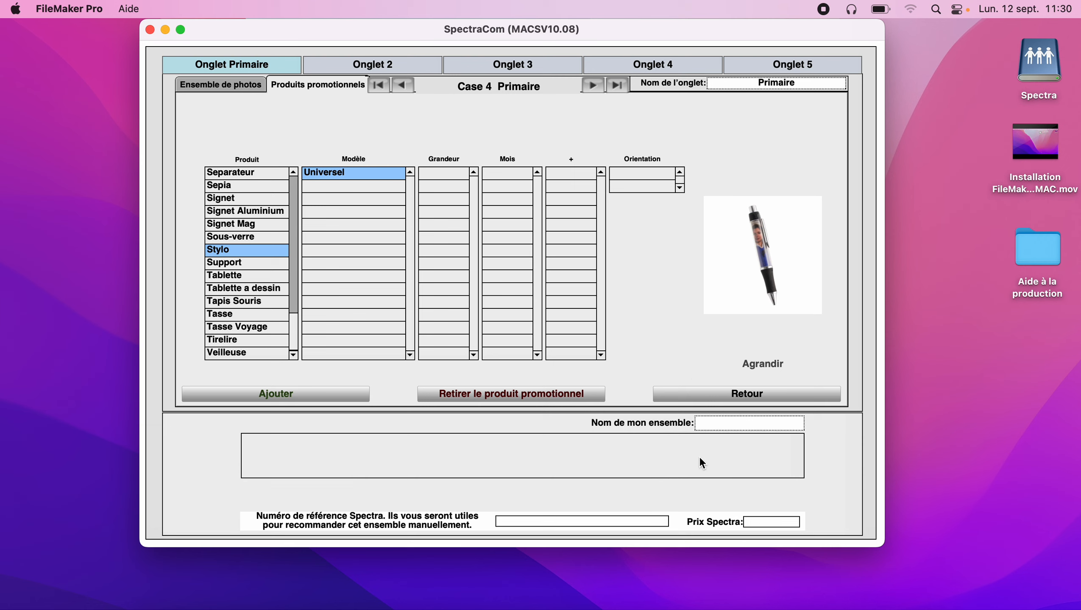
Add the Universel pen to the emptied case 4 and name the set Stylo.
click(340, 399)
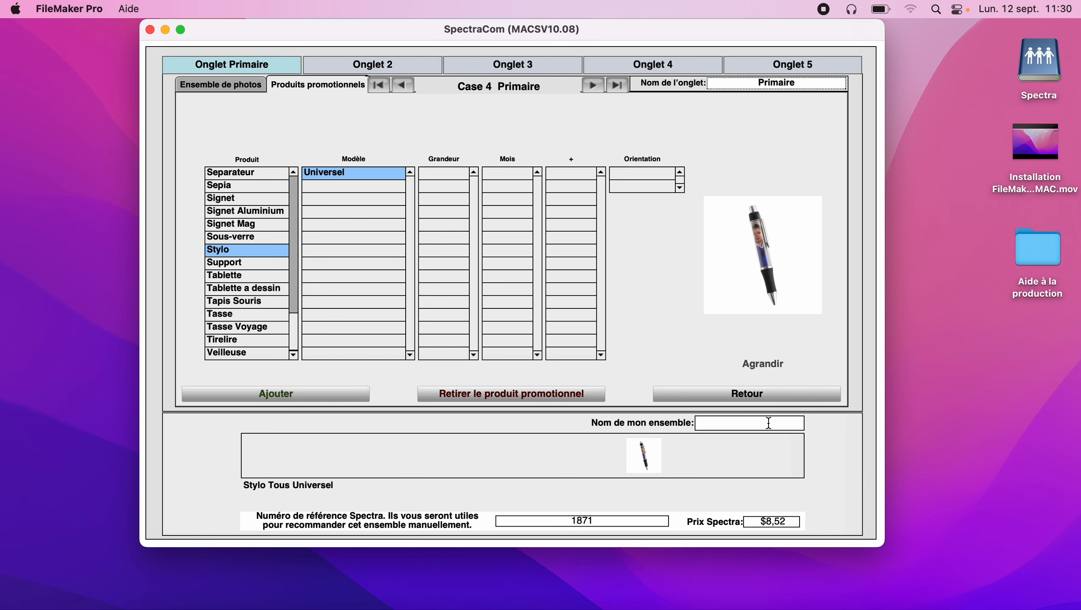
text(Stylo)
Go to case 5 and add the promotional product Signet Aluminium, Modele 1, size 1.25x5.
click(591, 88)
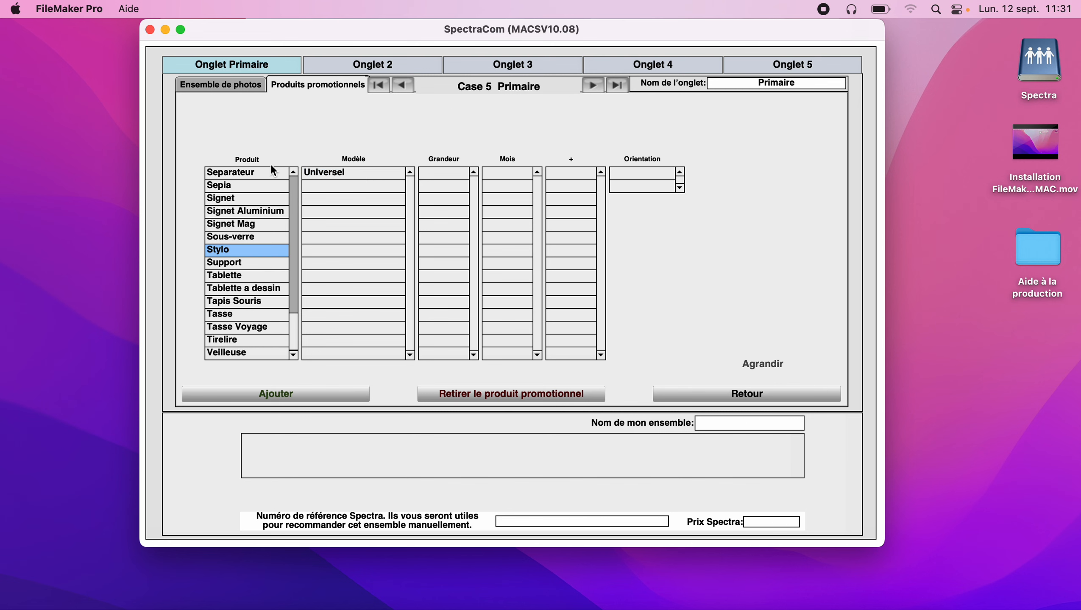
click(249, 215)
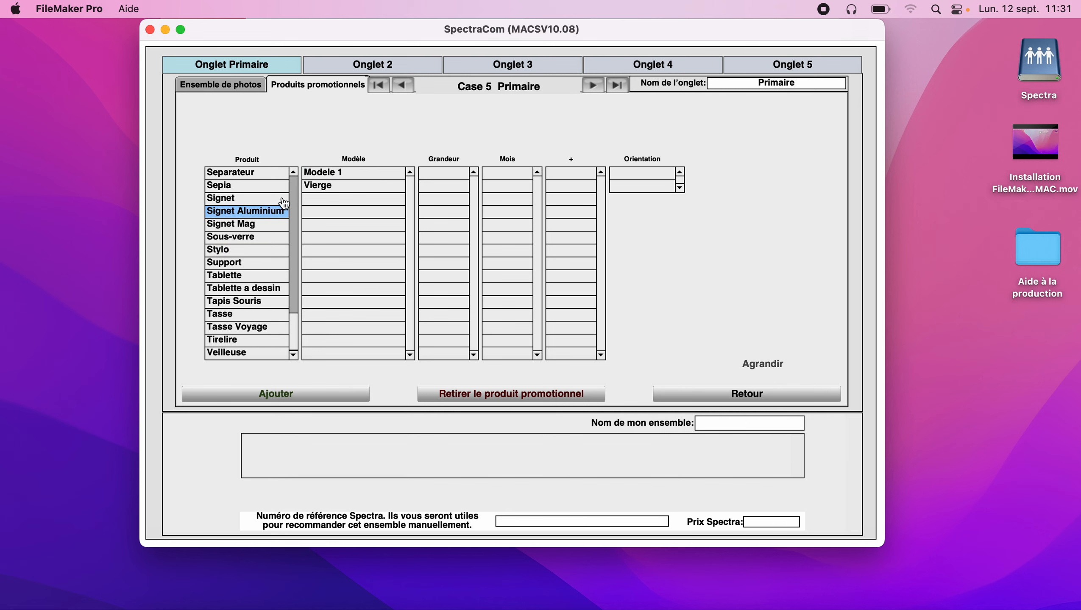
click(348, 174)
click(444, 174)
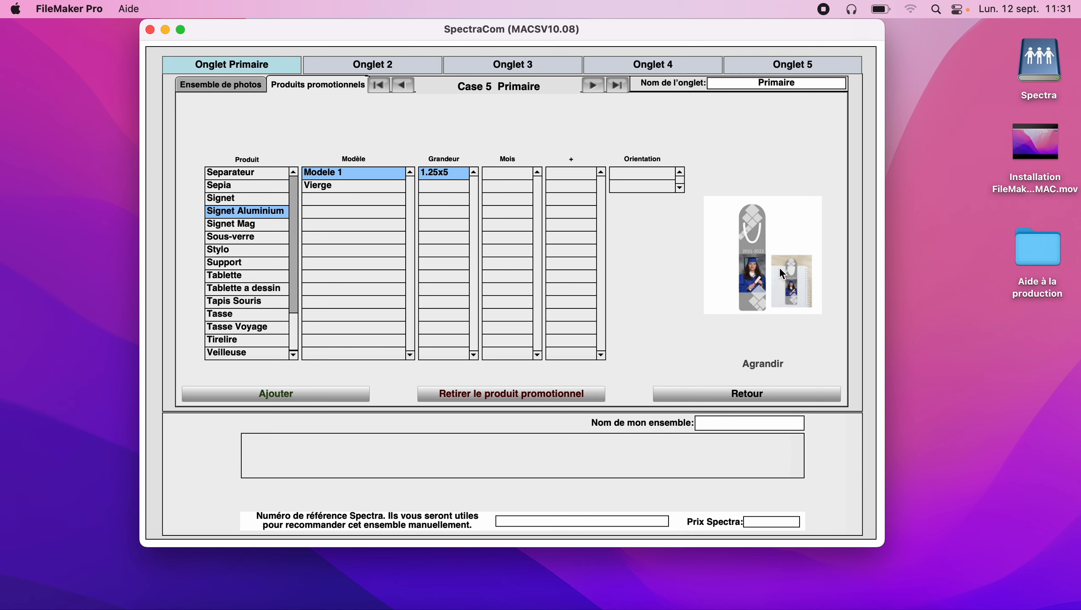
click(351, 398)
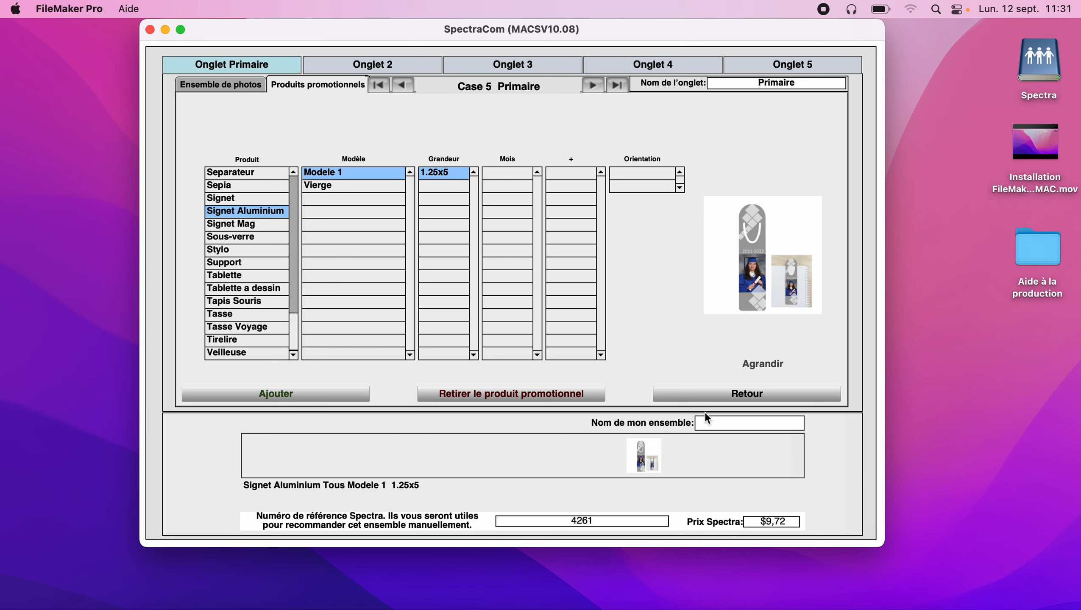
Name the bookmark set in case 5 Signet Alu.
click(722, 421)
text(Si)
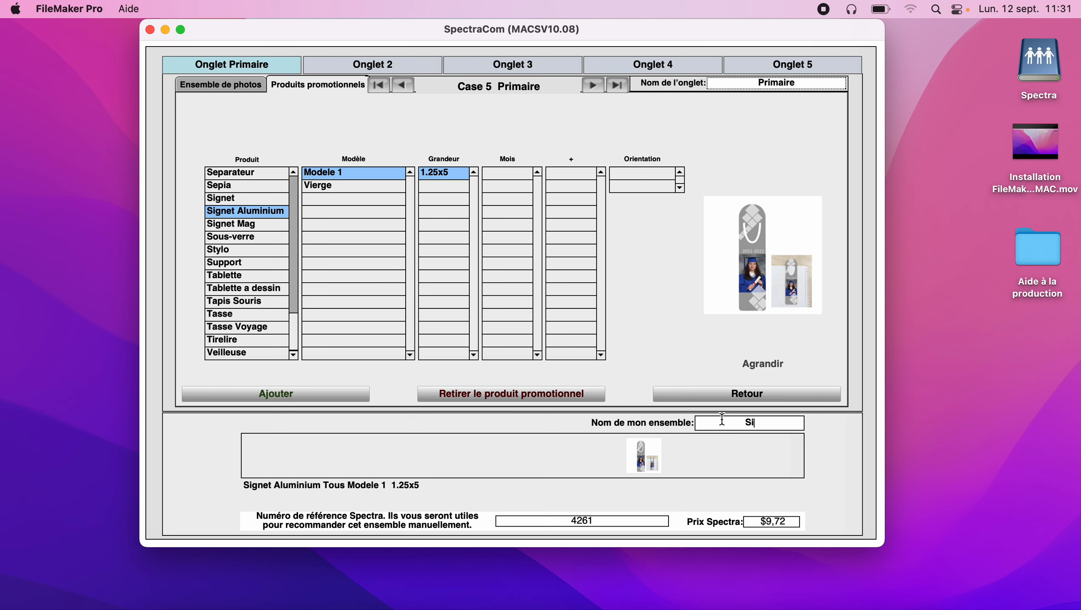
text(gnet Alu)
Look through Onglet 2 to Onglet 5, and leave the set builder, accepting the notice about reprint reference numbers.
click(340, 72)
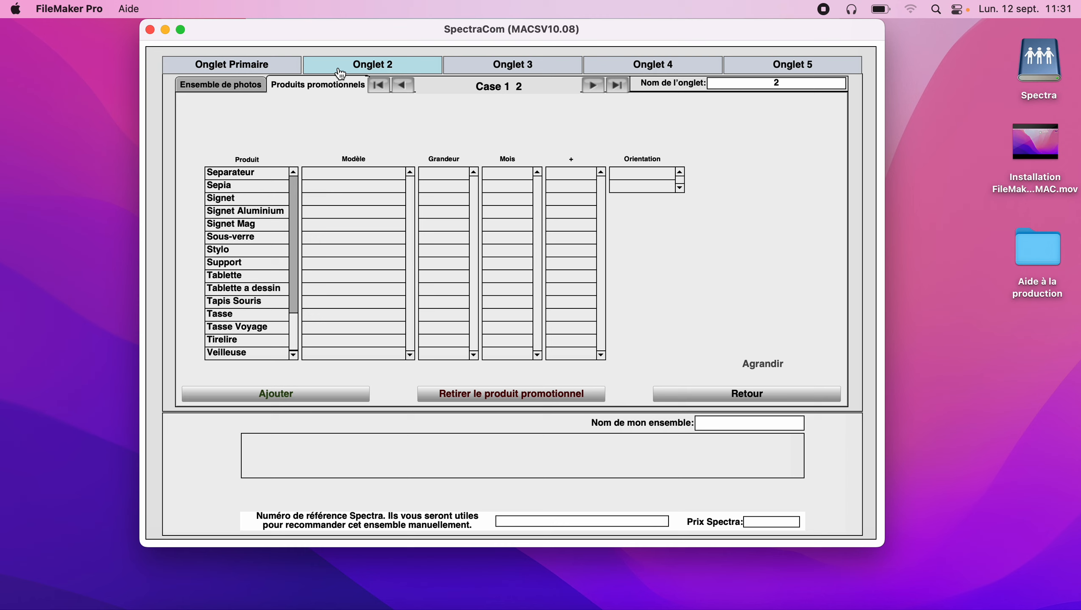
click(519, 71)
click(692, 67)
click(816, 66)
click(754, 400)
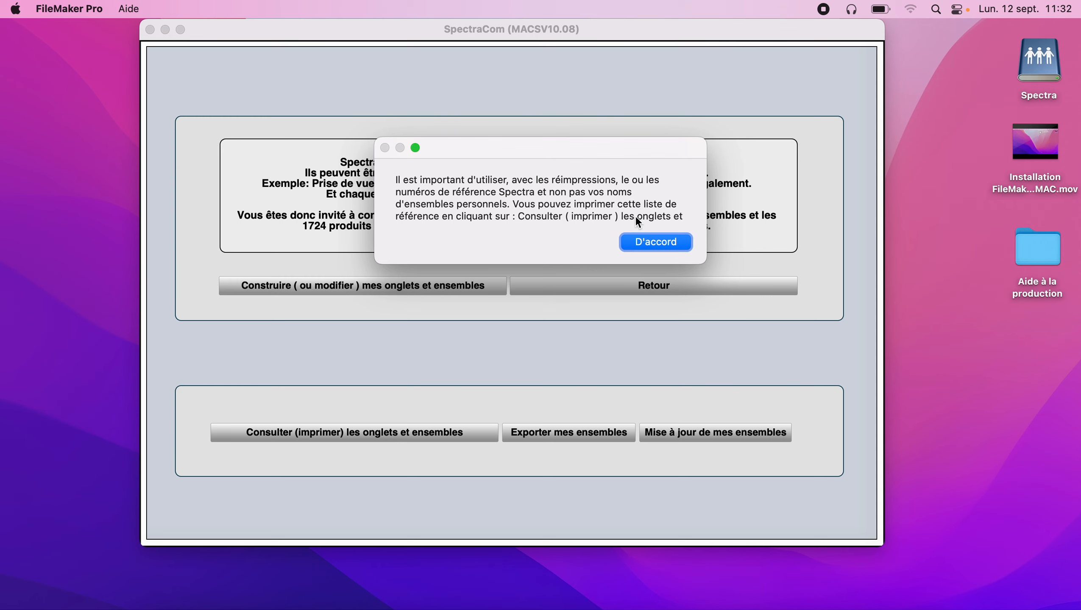
click(656, 242)
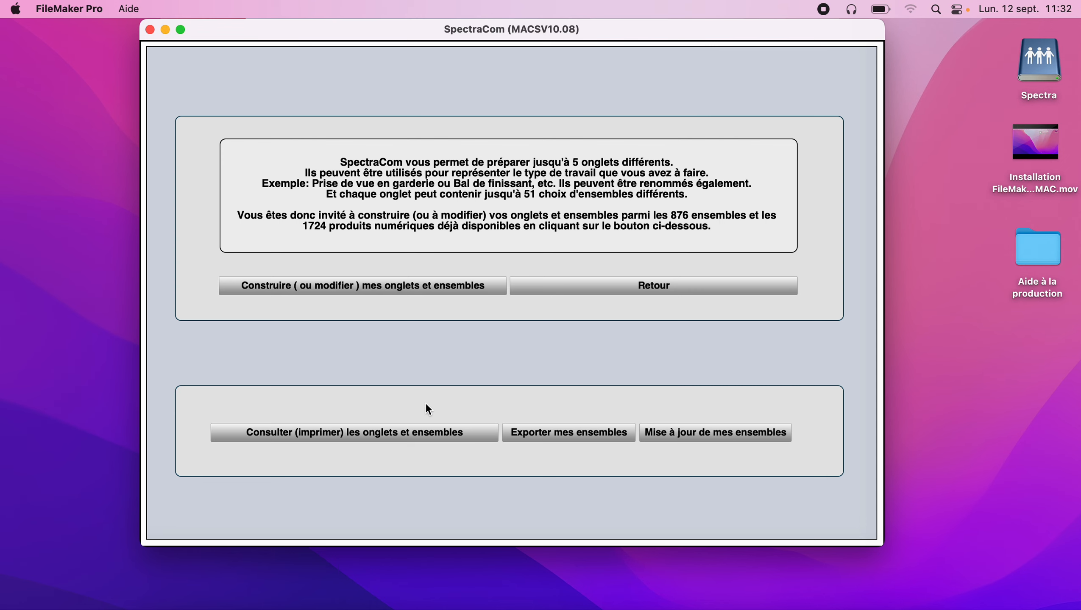
Consult the sets of Onglet 1 in the reprint list and in the textual description.
click(413, 435)
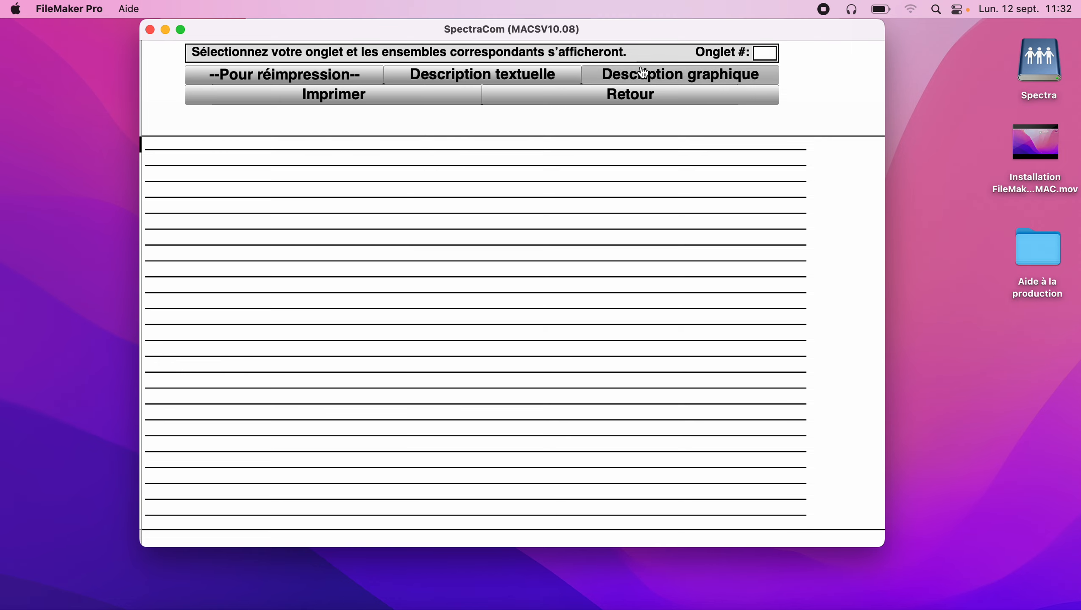
click(763, 54)
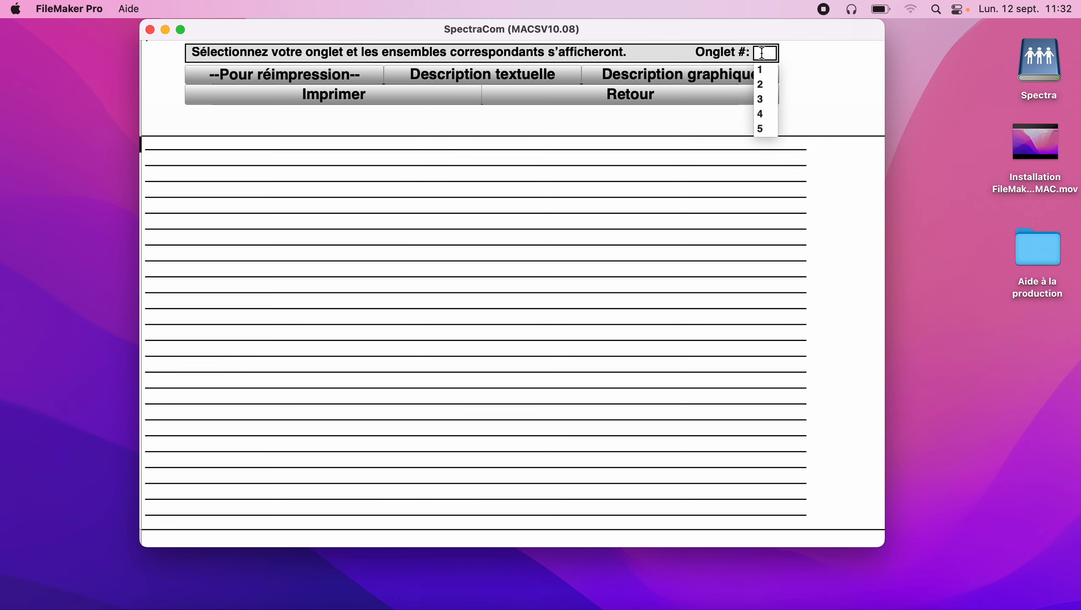
click(766, 71)
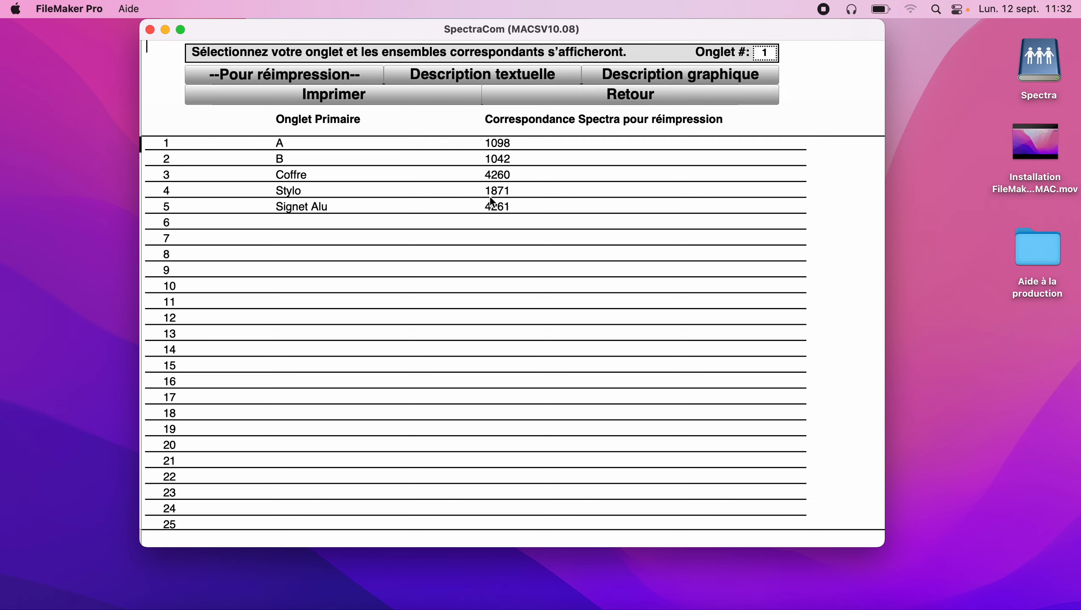
click(364, 102)
click(320, 74)
click(452, 73)
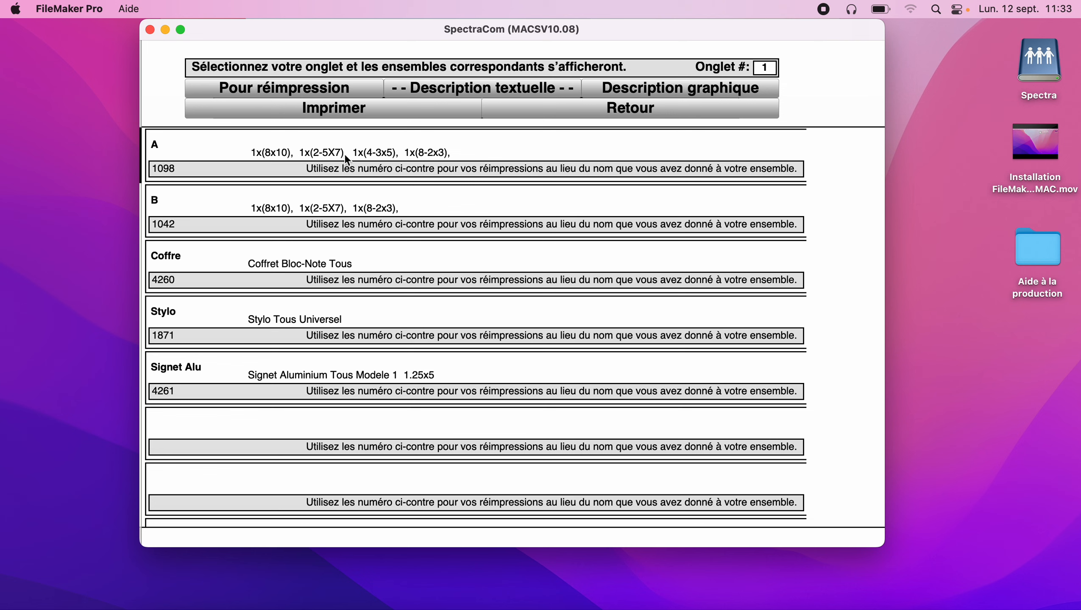
Review the sets of Onglet 1 in the graphical description and return to the page for building and exporting sets.
click(627, 92)
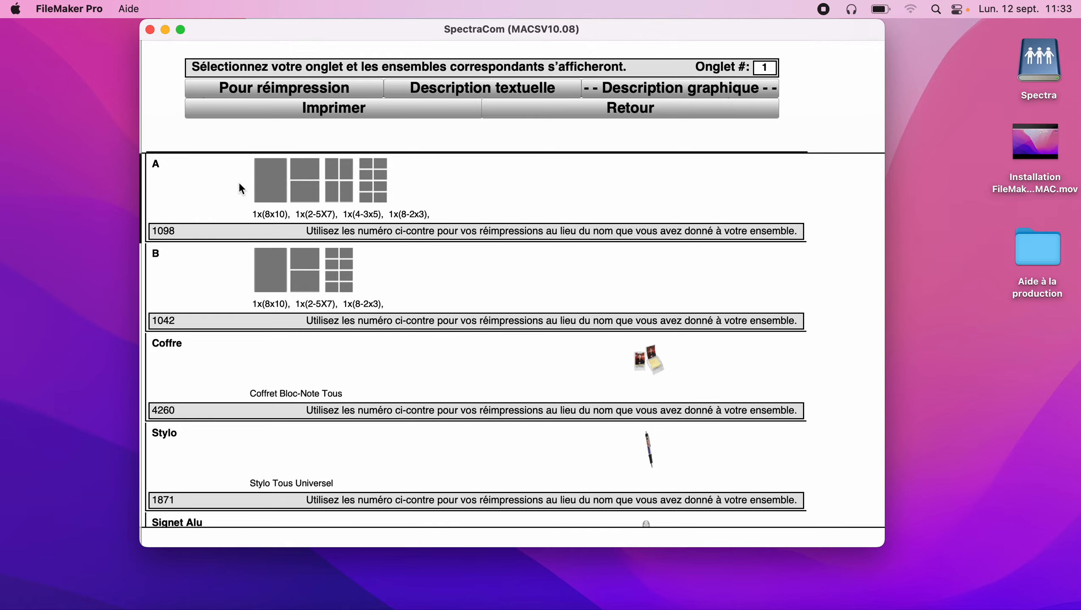
scroll(208, 288, down, 5)
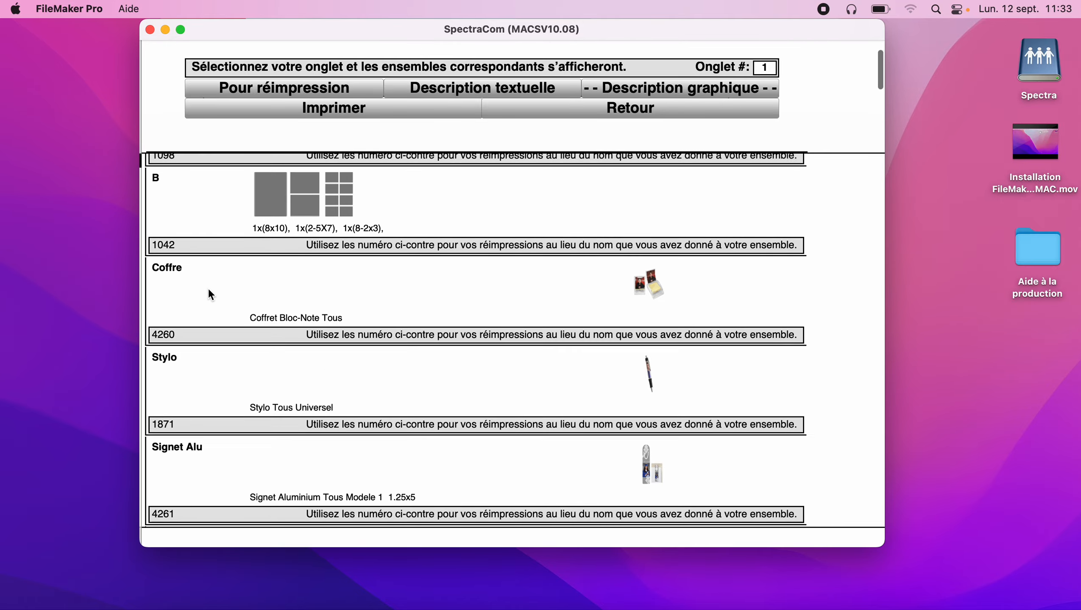
scroll(209, 291, down, 5)
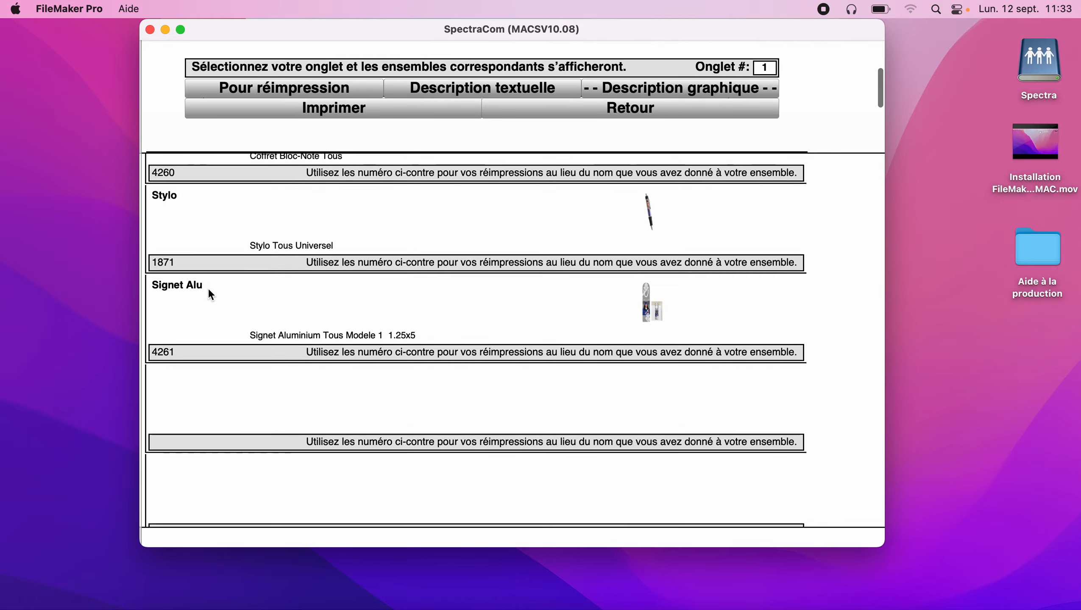
scroll(208, 288, up, 8)
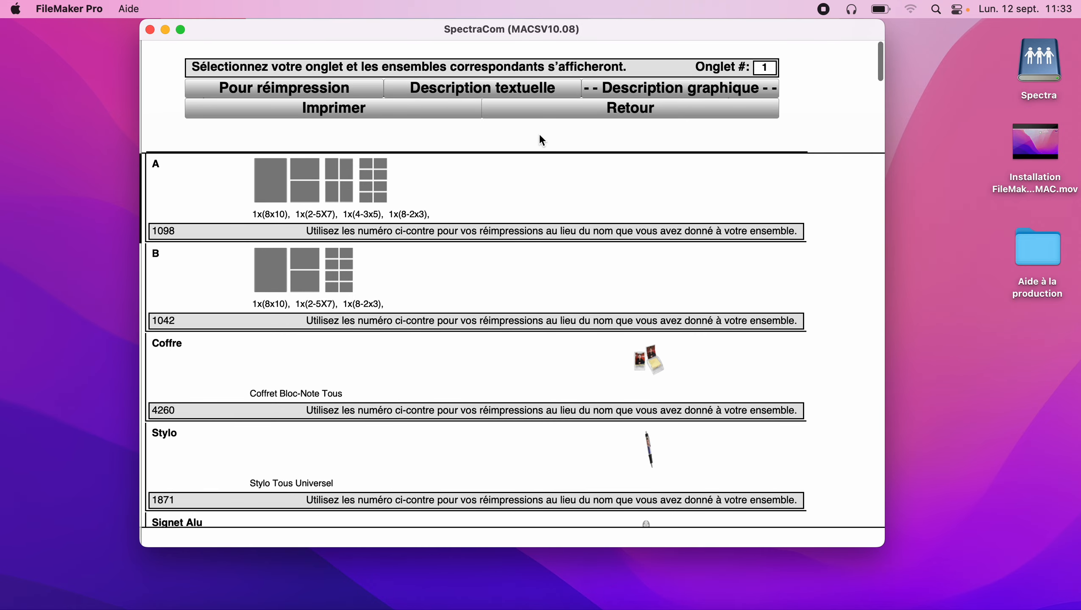
click(627, 111)
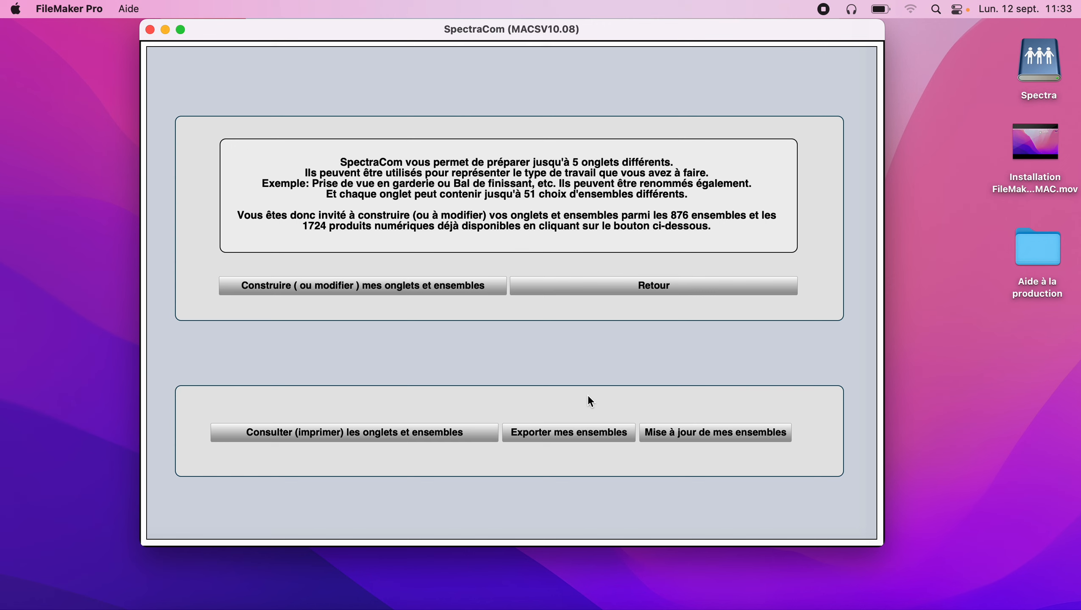
Export all sets and prices to a file on the desktop for updating another SpectraCom installation.
click(563, 439)
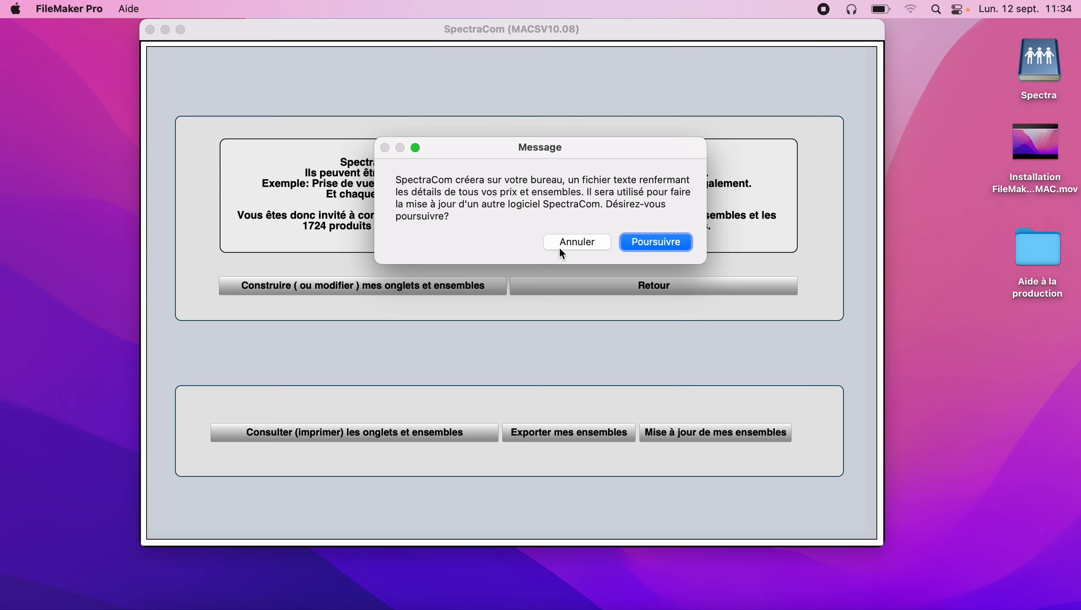
click(586, 434)
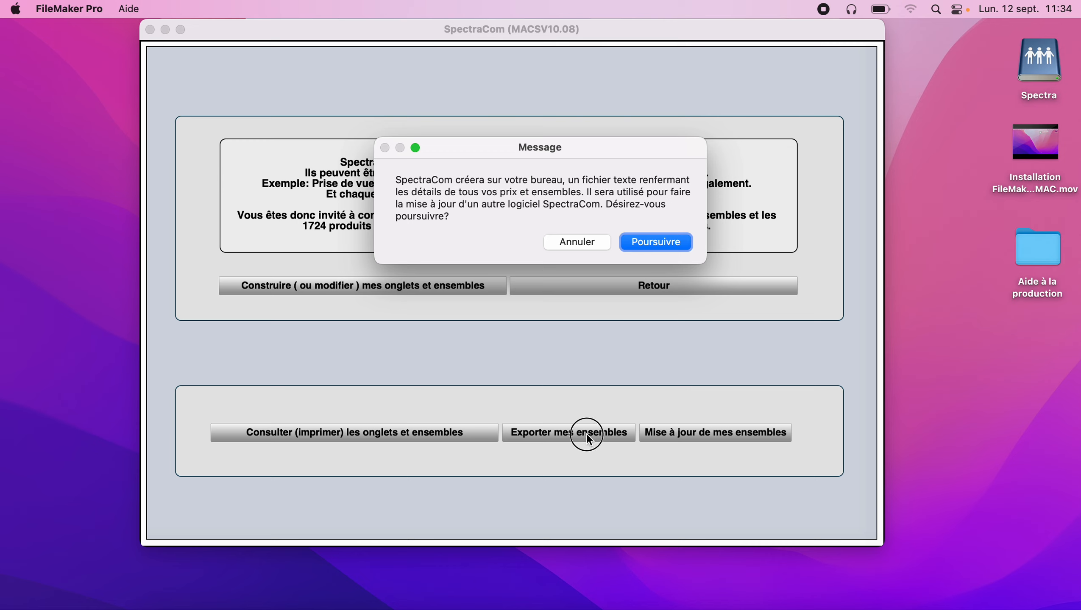
click(656, 244)
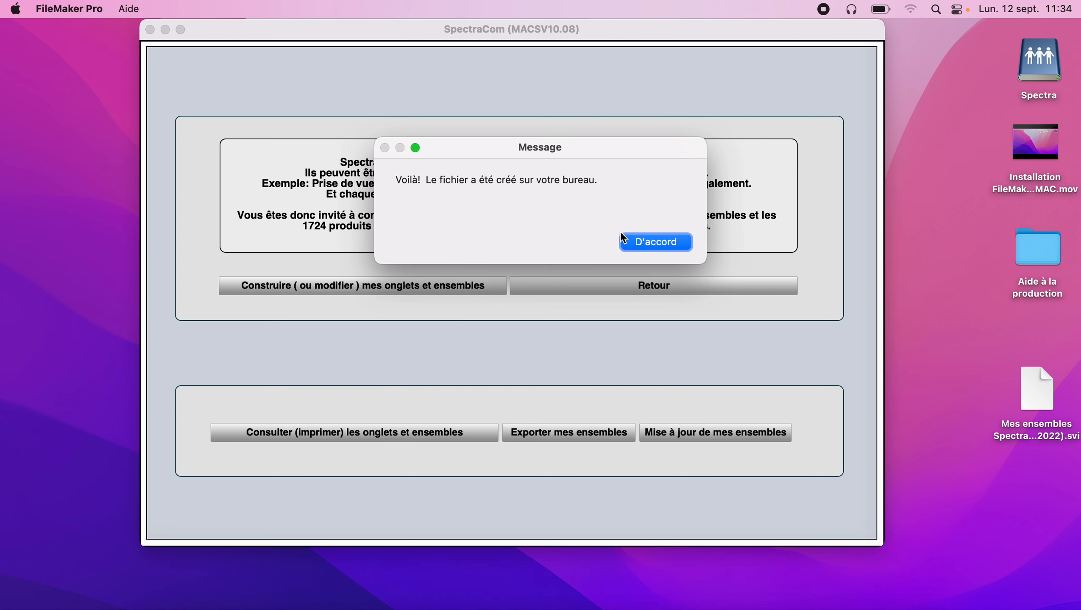
click(666, 245)
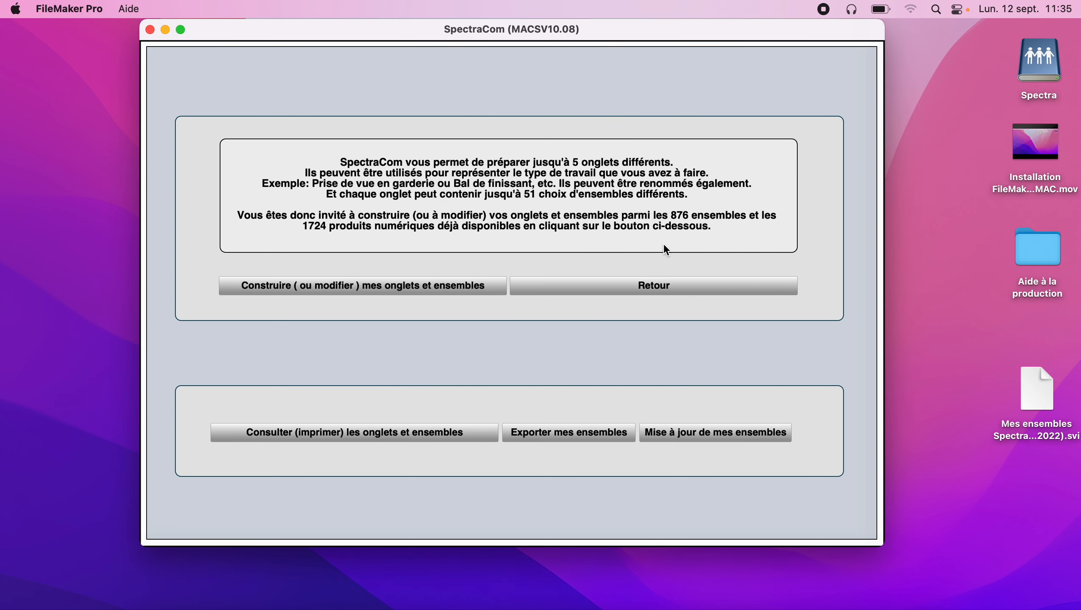
Check the full name of the exported sets file on the desktop, leaving the name as it is.
click(1035, 434)
click(1034, 428)
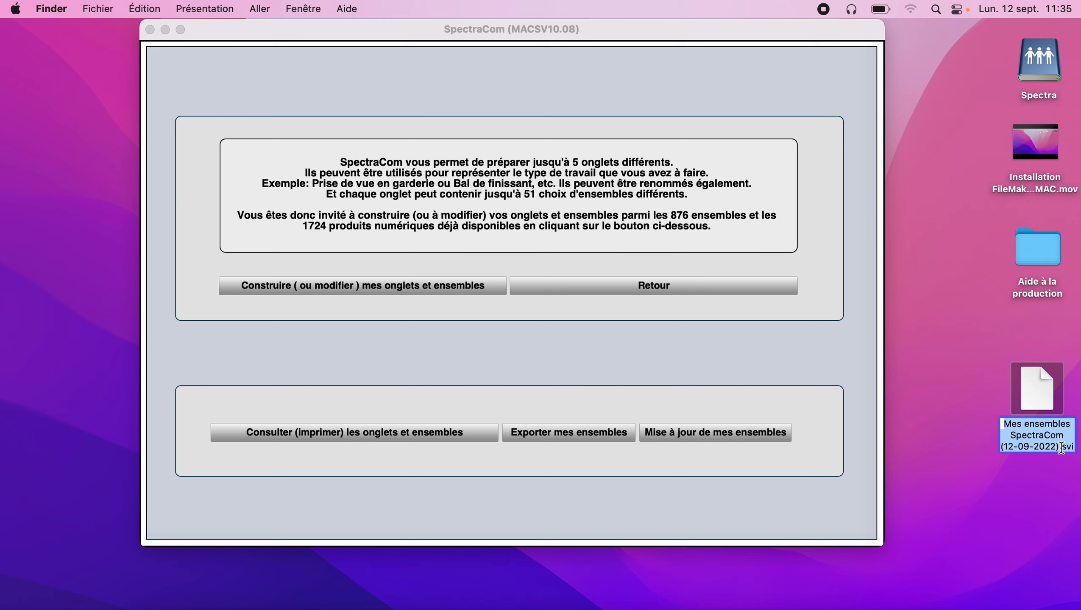
click(981, 375)
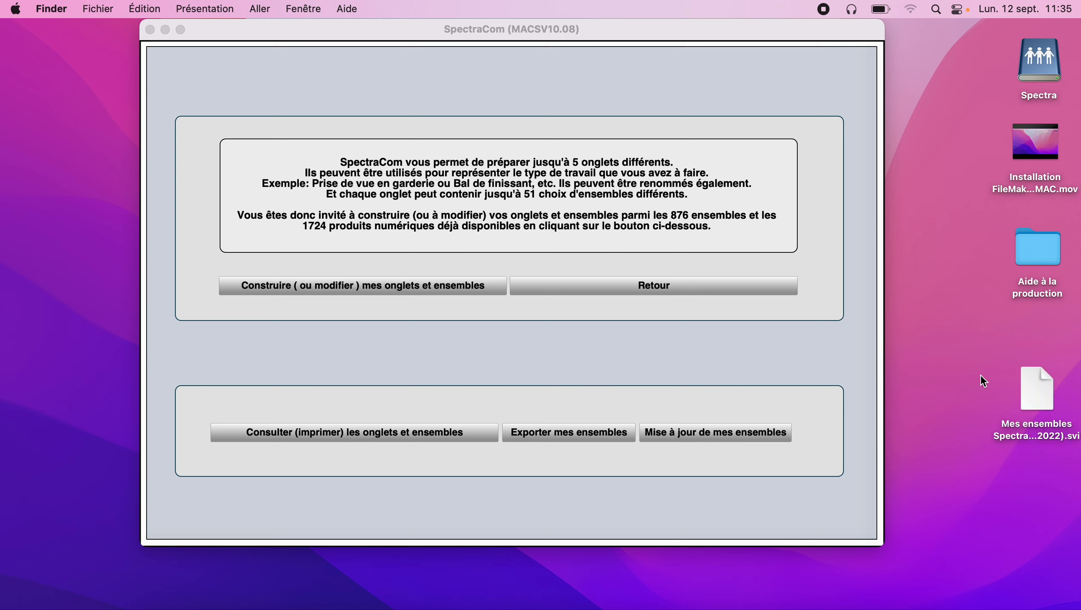
Leave the tabs and sets page and close SpectraCom.
click(685, 287)
click(685, 287)
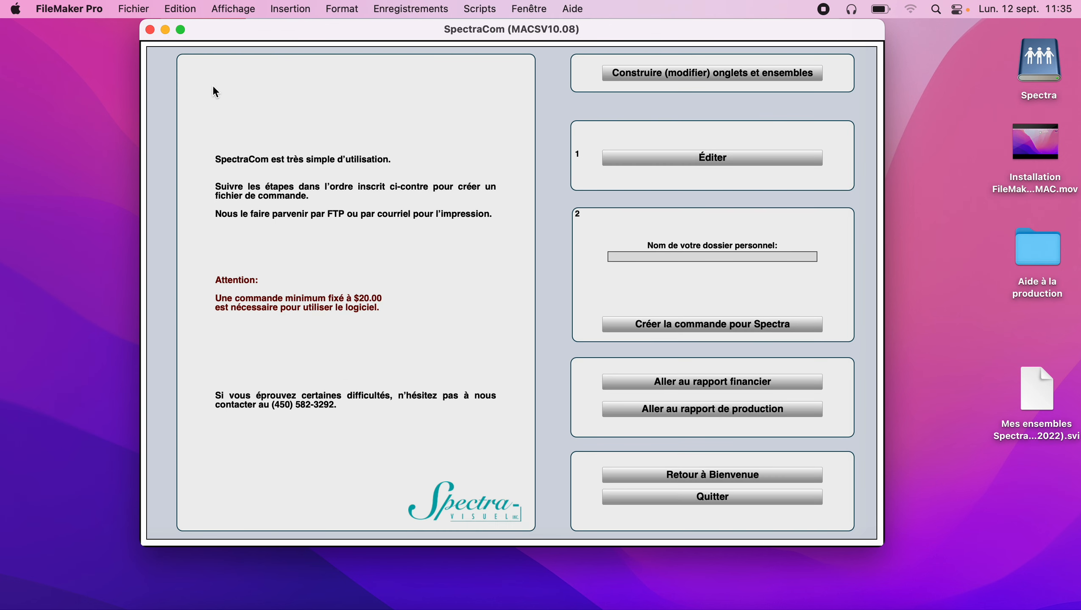
click(150, 30)
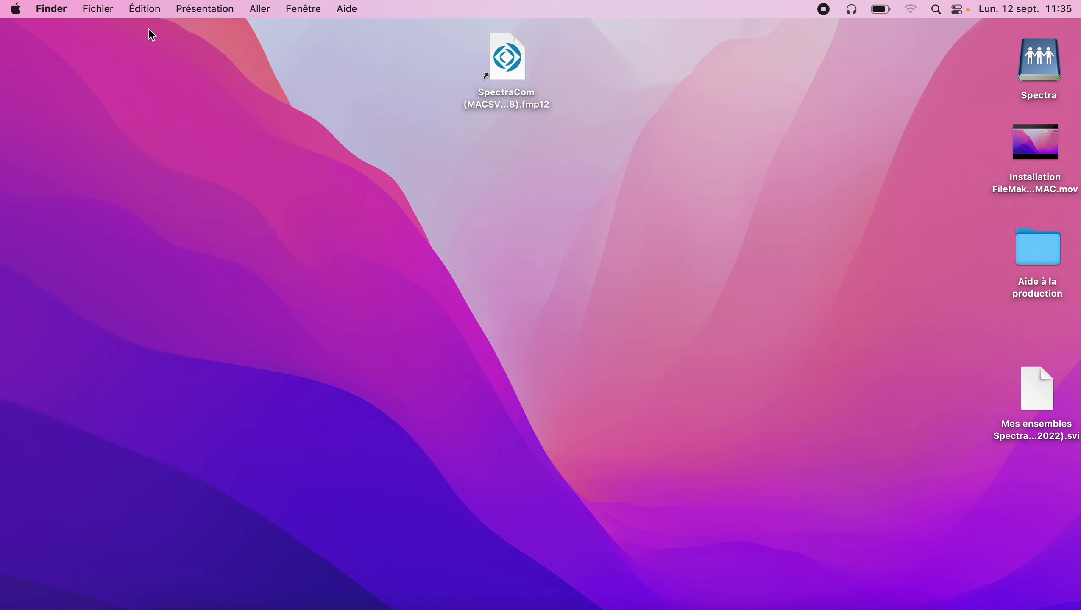
Reopen SpectraCom from its desktop alias and go to the tabs and sets page of the Sélection function.
double_click(507, 66)
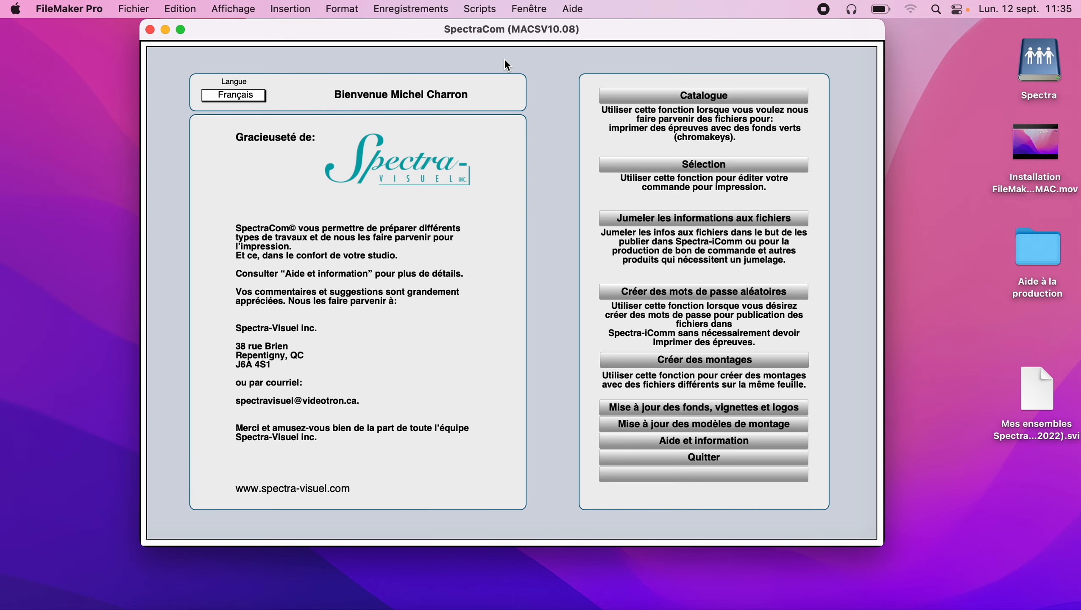
click(616, 165)
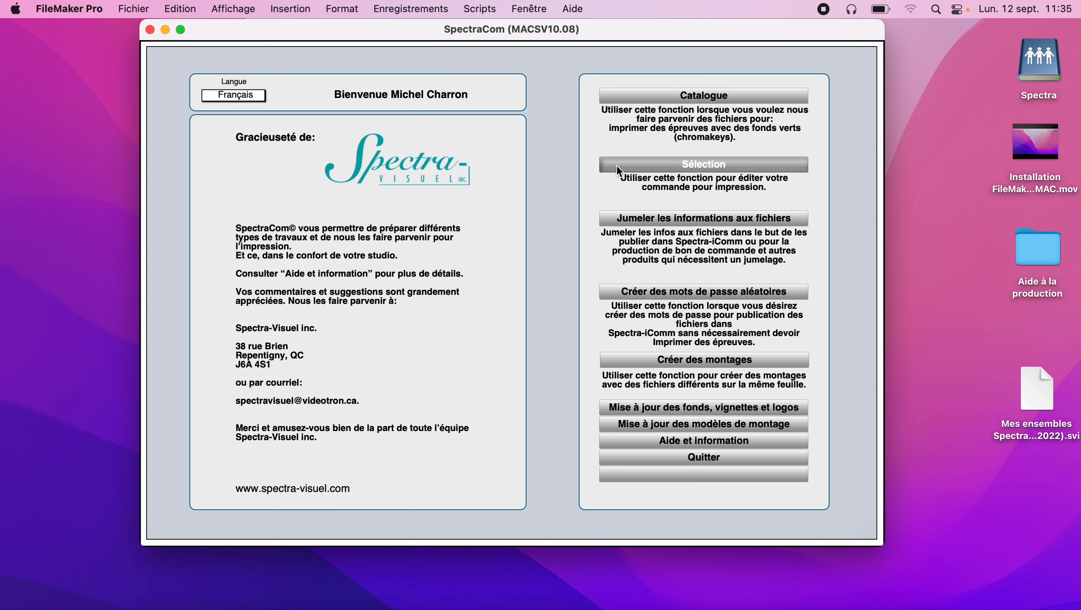
click(686, 76)
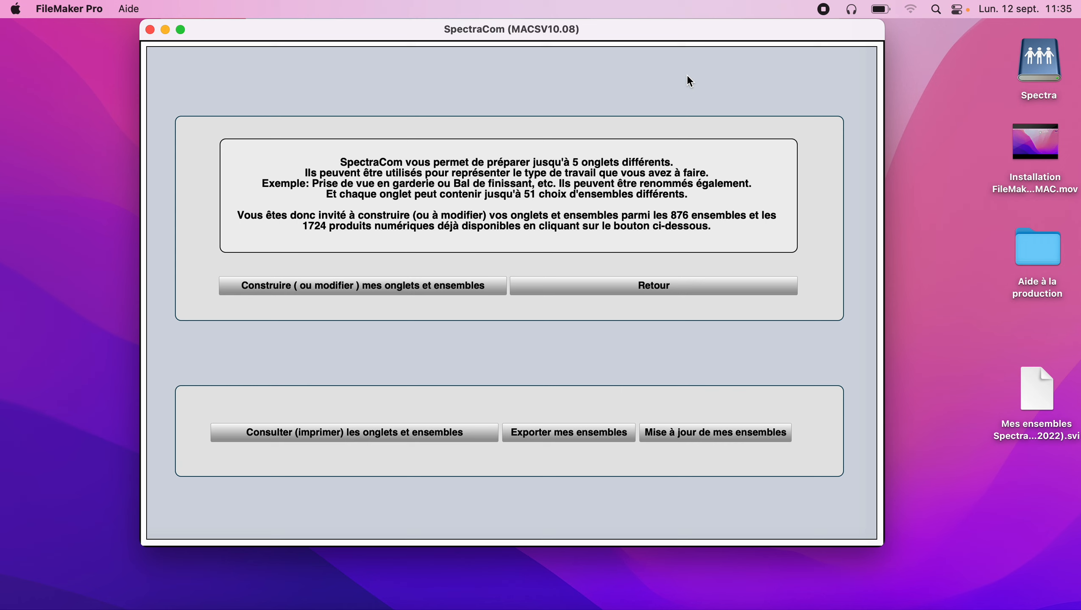
Update SpectraCom's sets from the exported file "Mes ensembles SpectraCom (12-09-2022).svi" on the desktop, allowing replacement of all existing sets and access to the desktop folder.
click(677, 437)
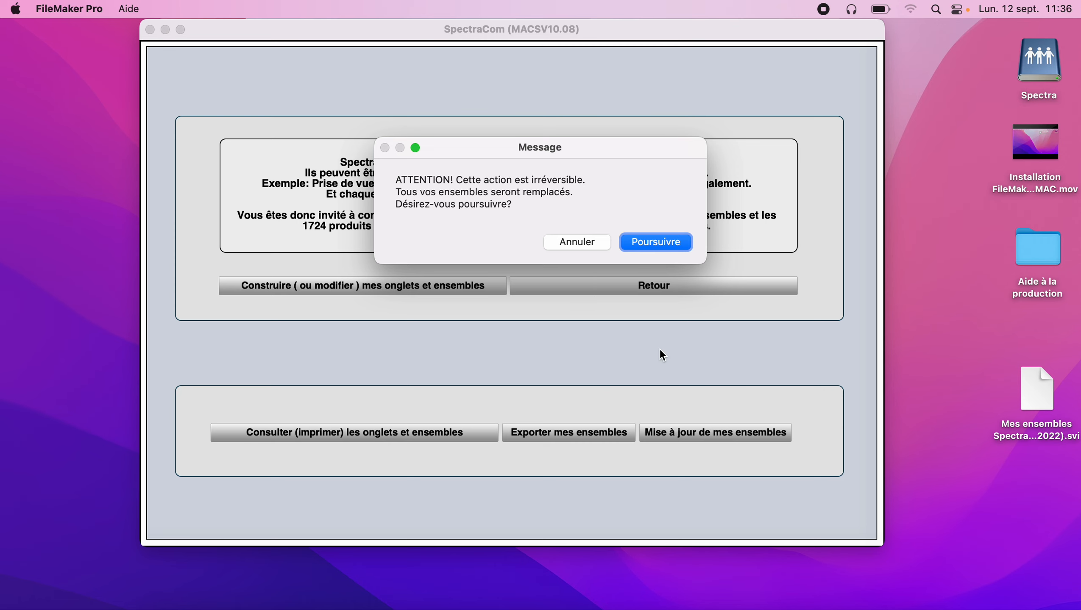
click(649, 242)
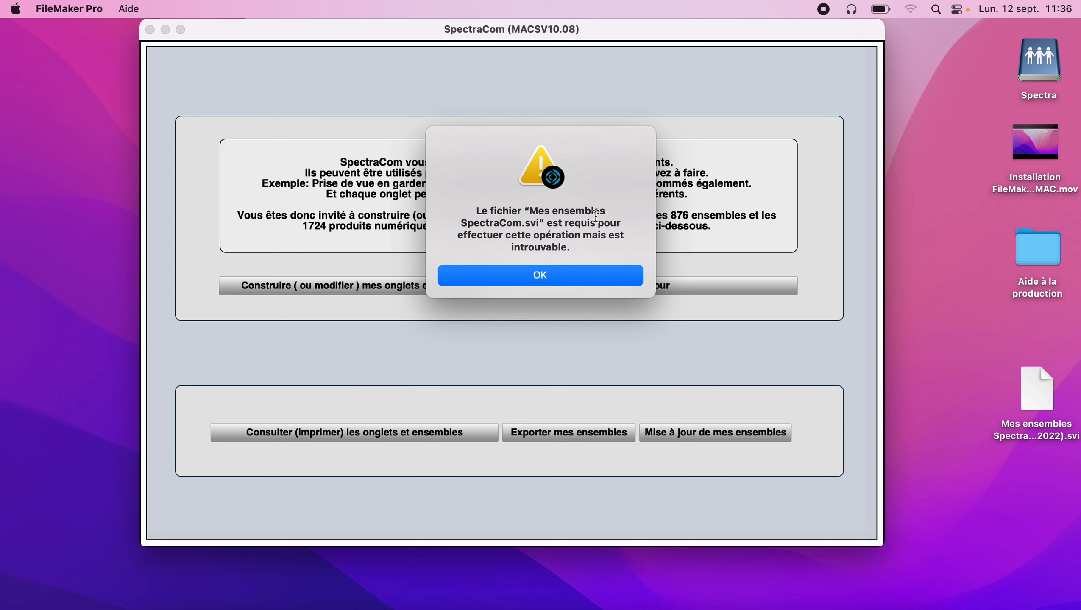
click(546, 277)
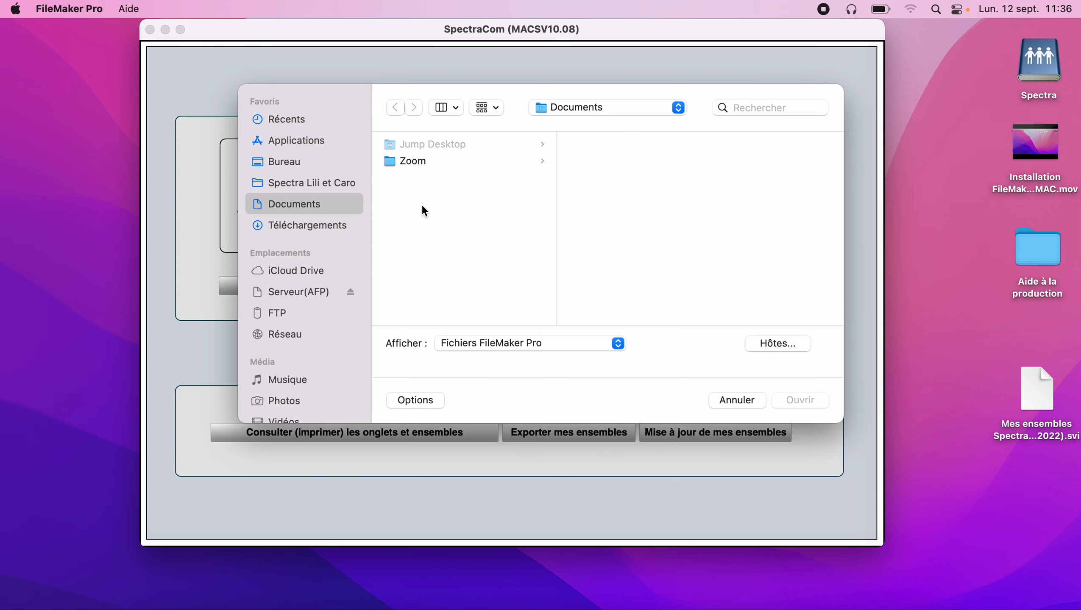
click(287, 165)
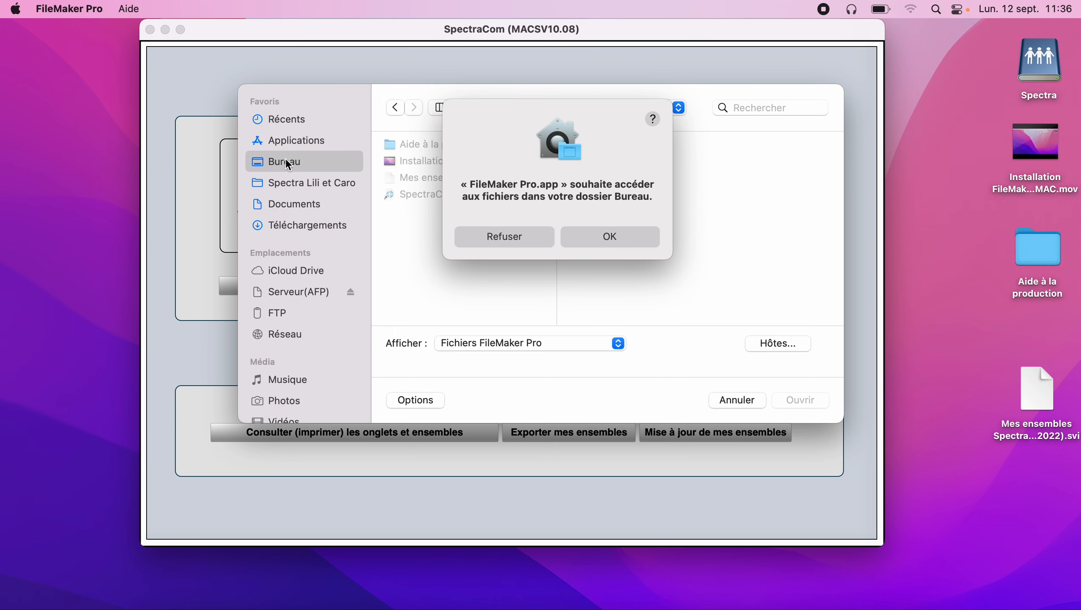
click(598, 243)
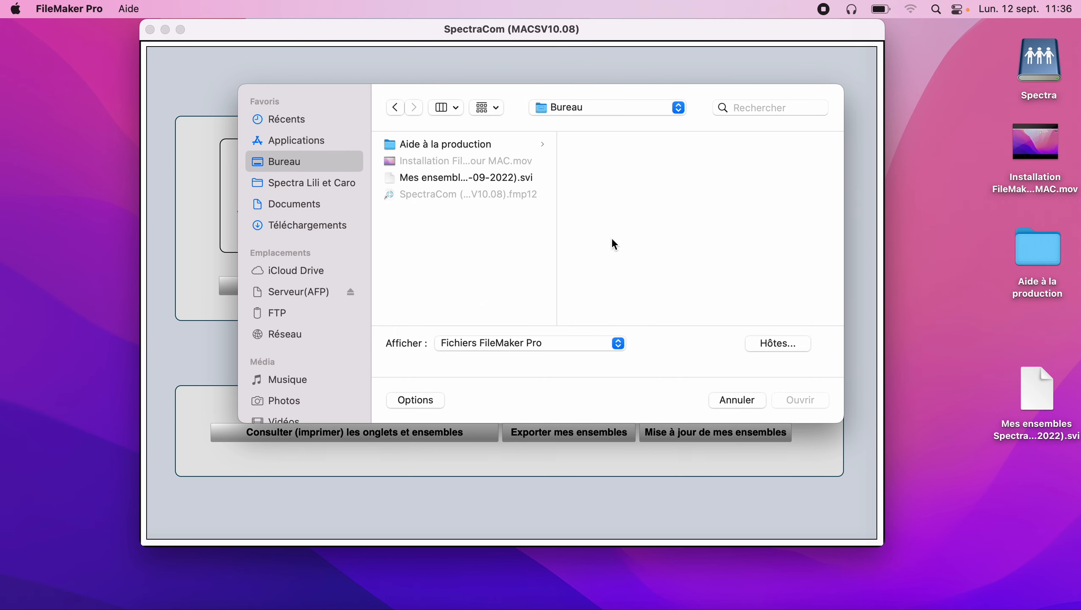
click(495, 176)
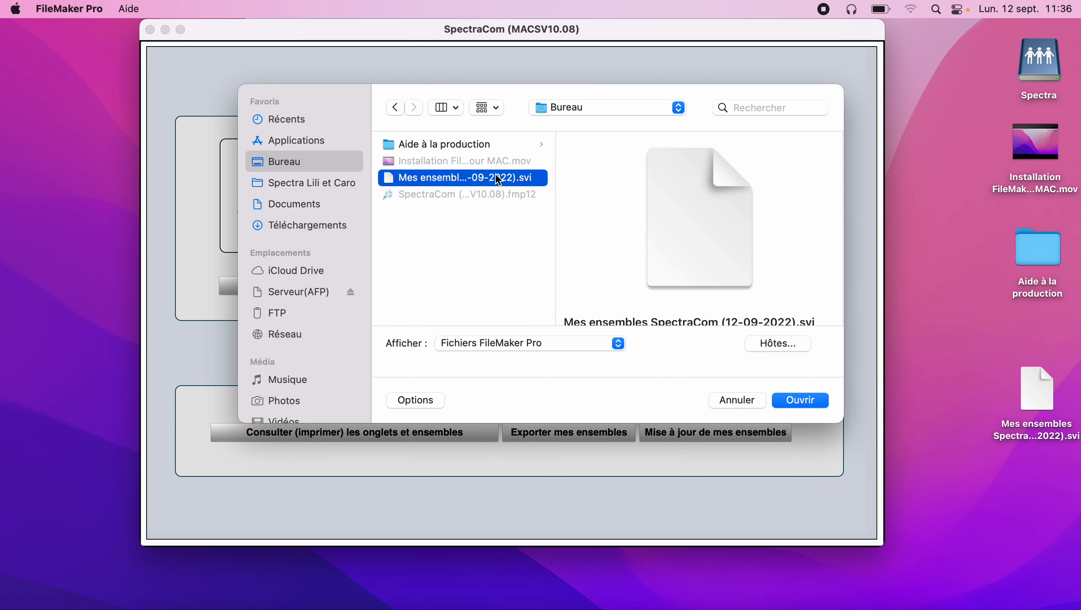
scroll(609, 225, down, 3)
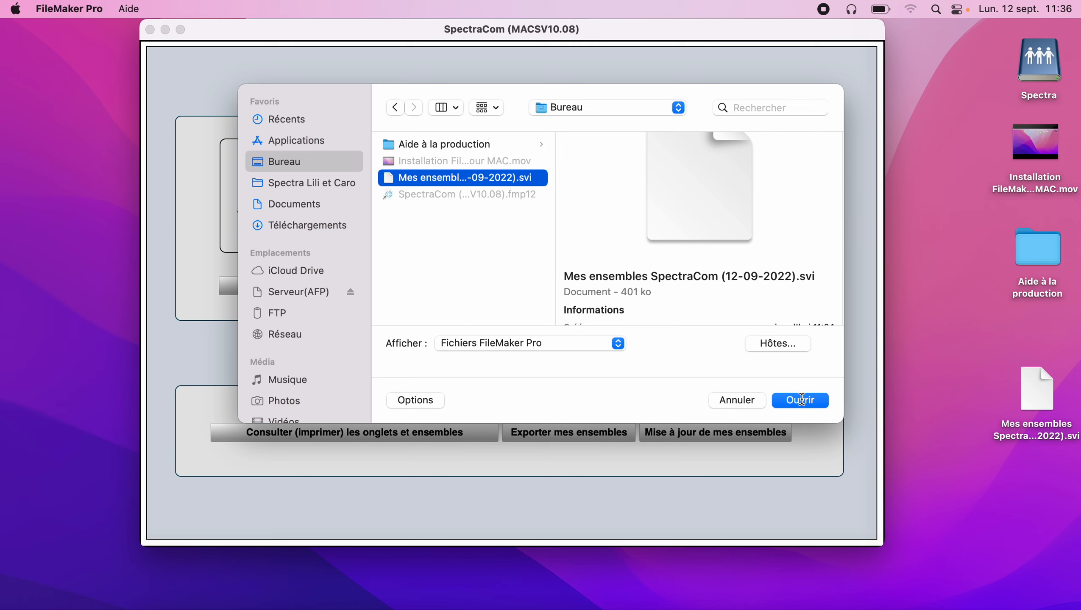
click(800, 401)
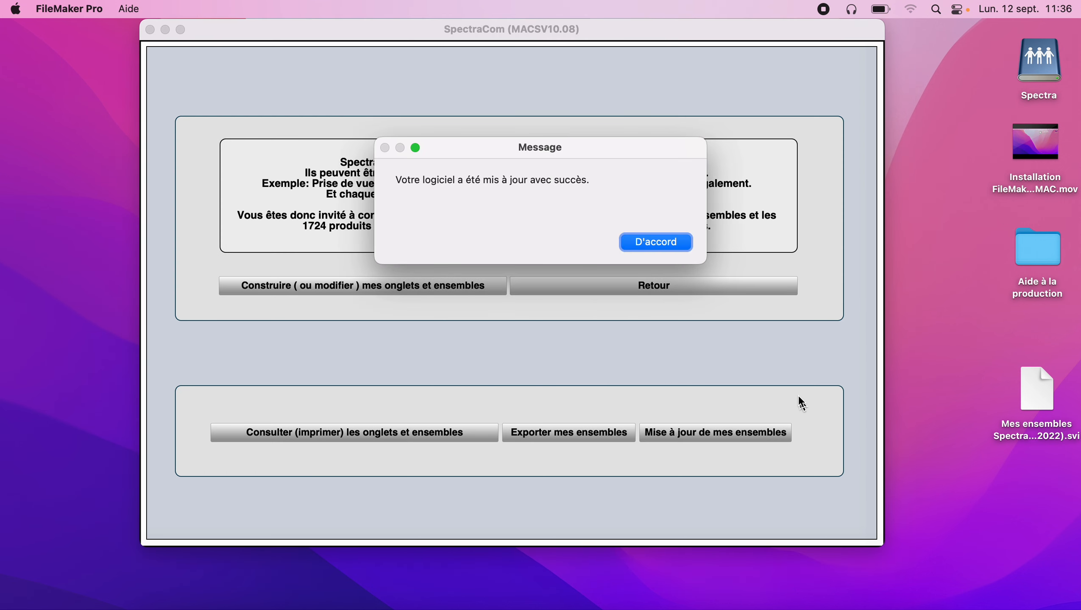
click(663, 242)
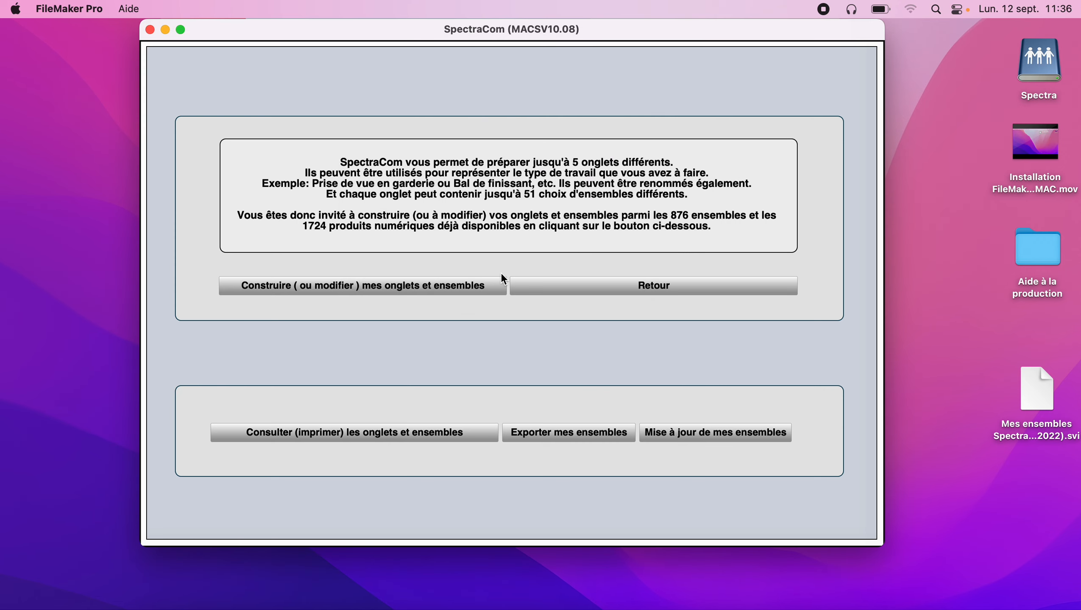
Consult the sets of tabs 1 and 2 with their Spectra reprint references, and return to the tabs and sets page.
click(378, 433)
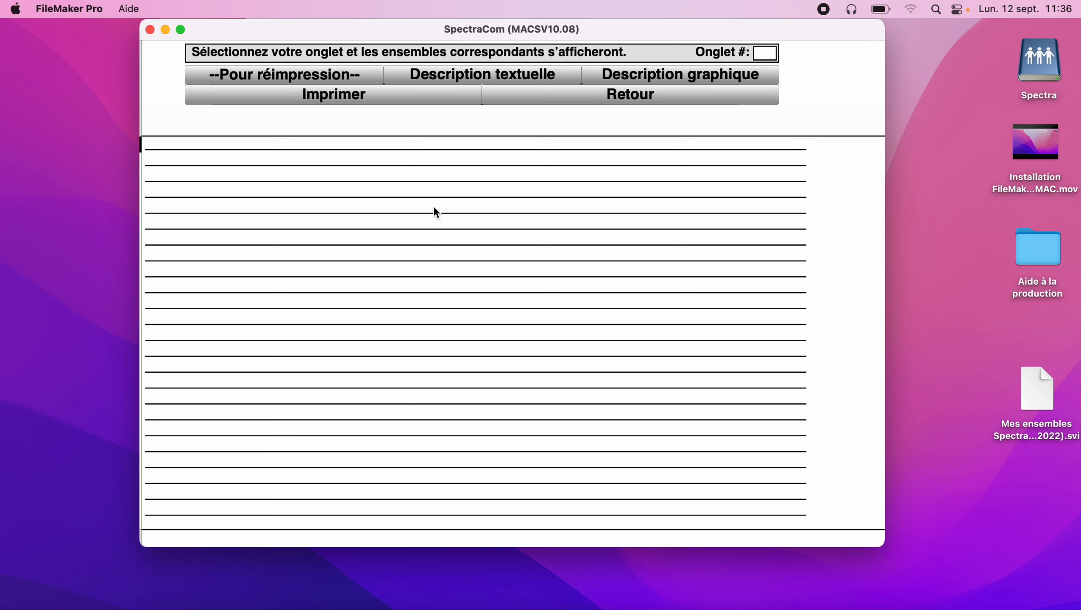
click(759, 52)
click(762, 69)
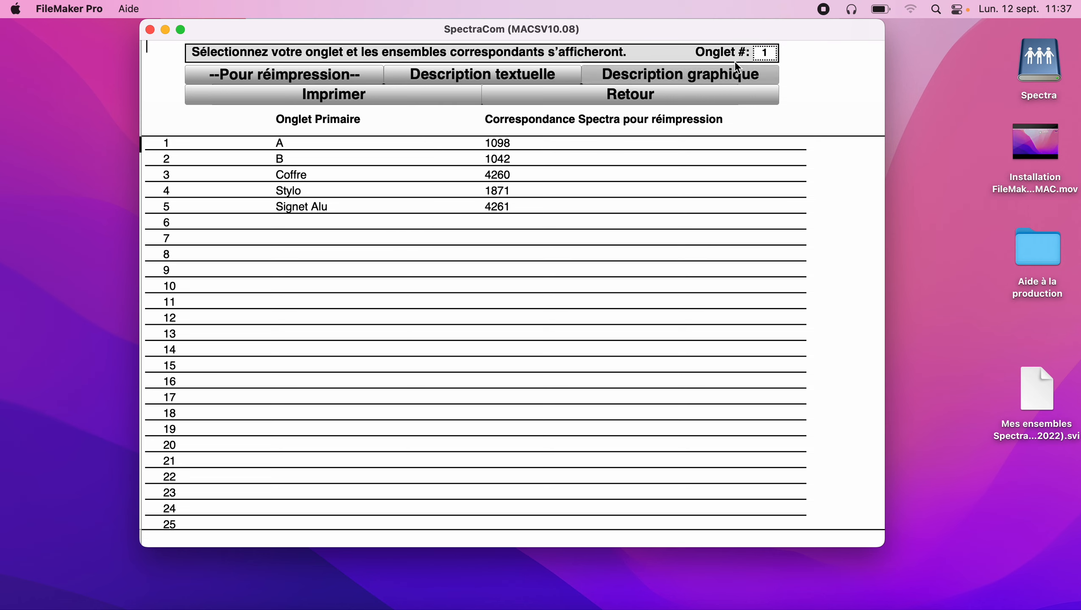
click(769, 52)
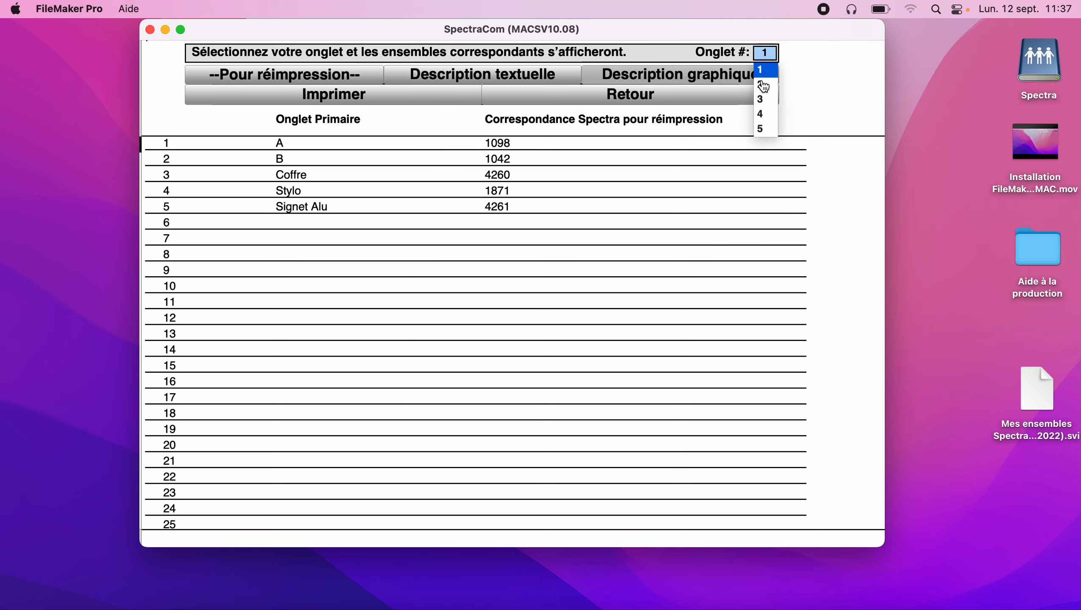
click(761, 86)
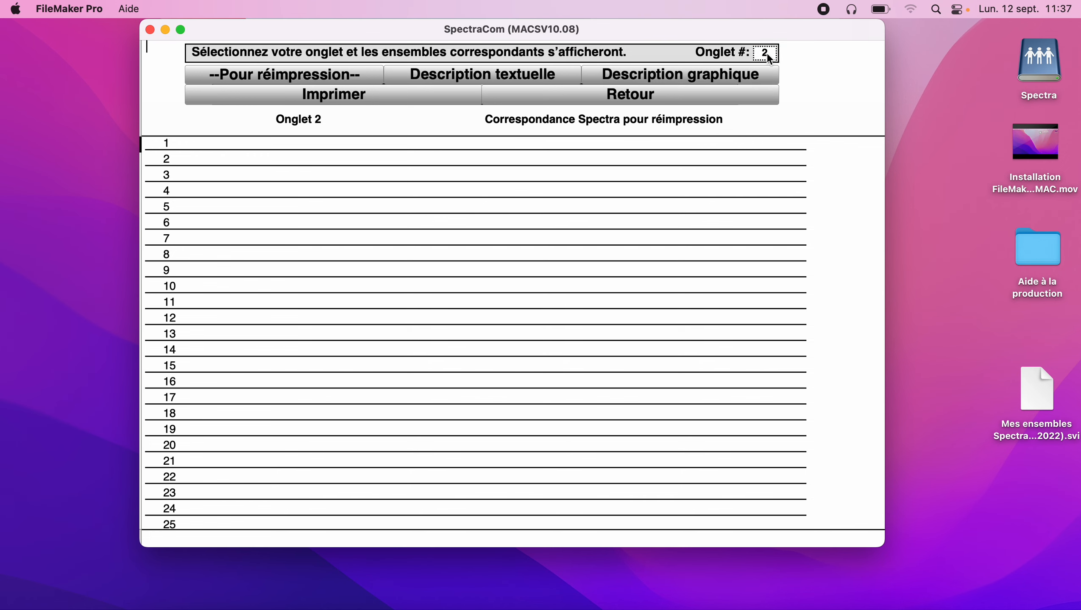
click(767, 52)
click(766, 71)
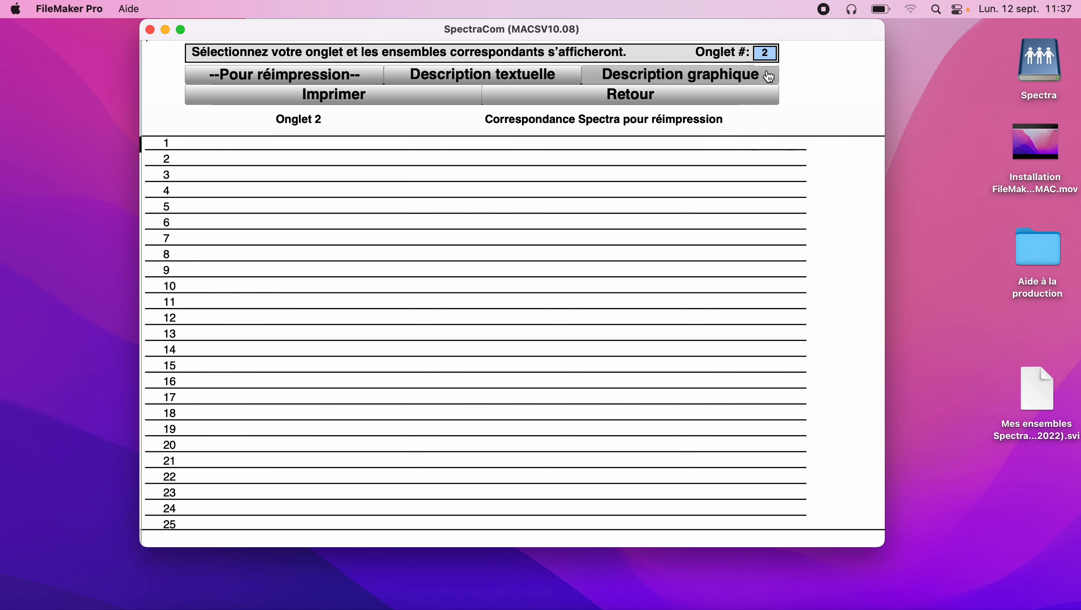
click(696, 101)
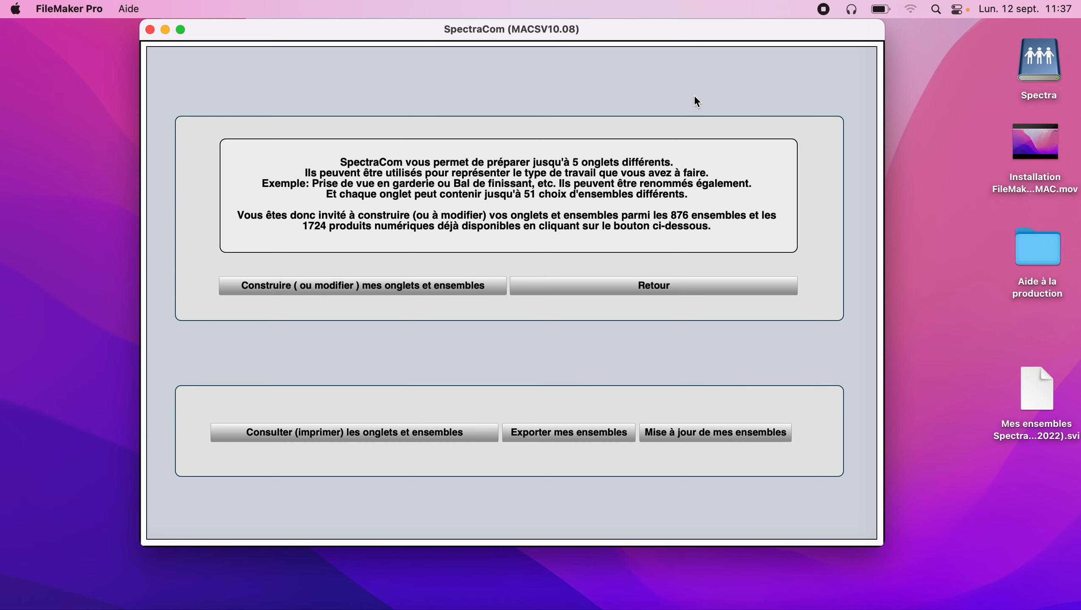
Go back to the welcome page and reopen the tabs and sets page through the Sélection function.
click(594, 294)
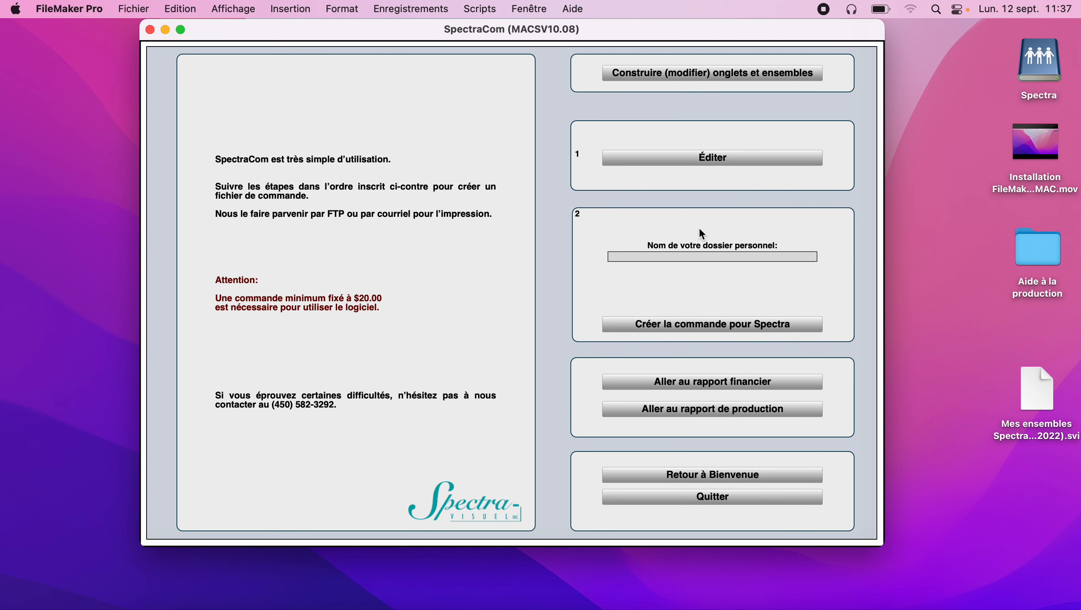
click(720, 474)
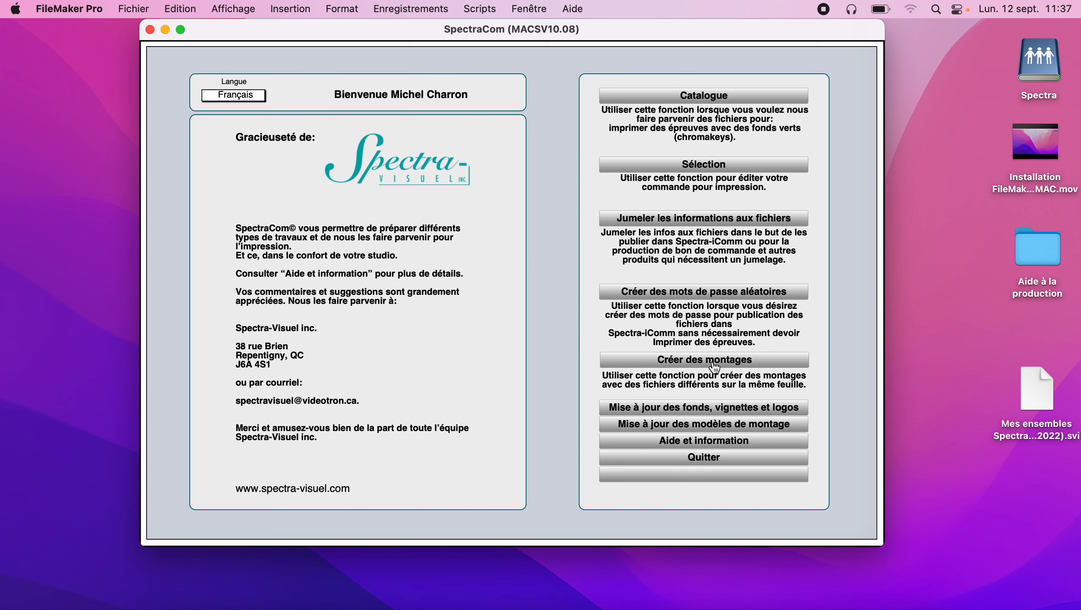
click(689, 170)
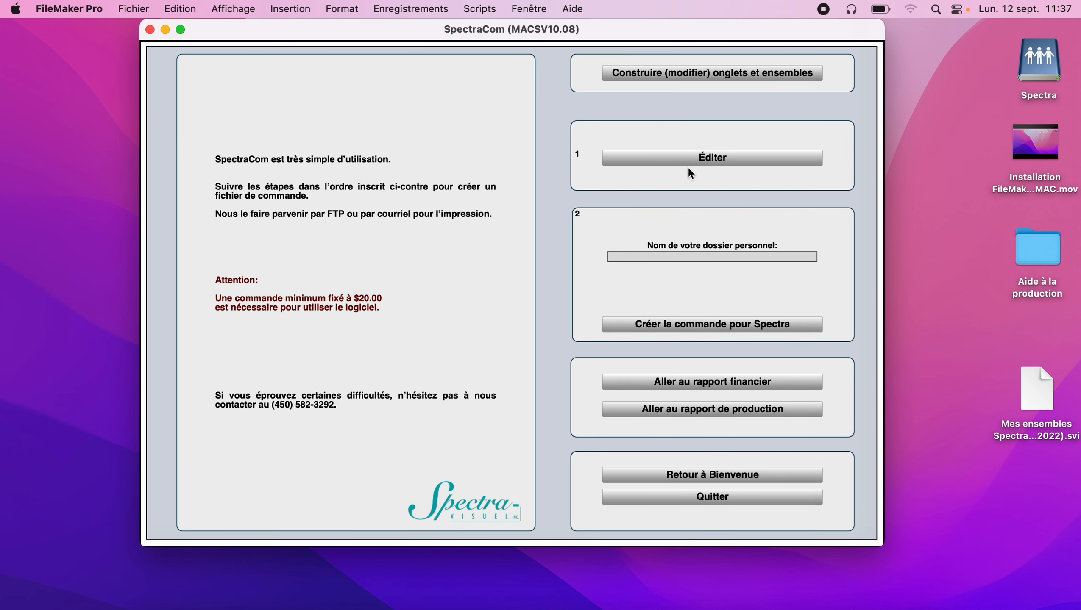
click(721, 75)
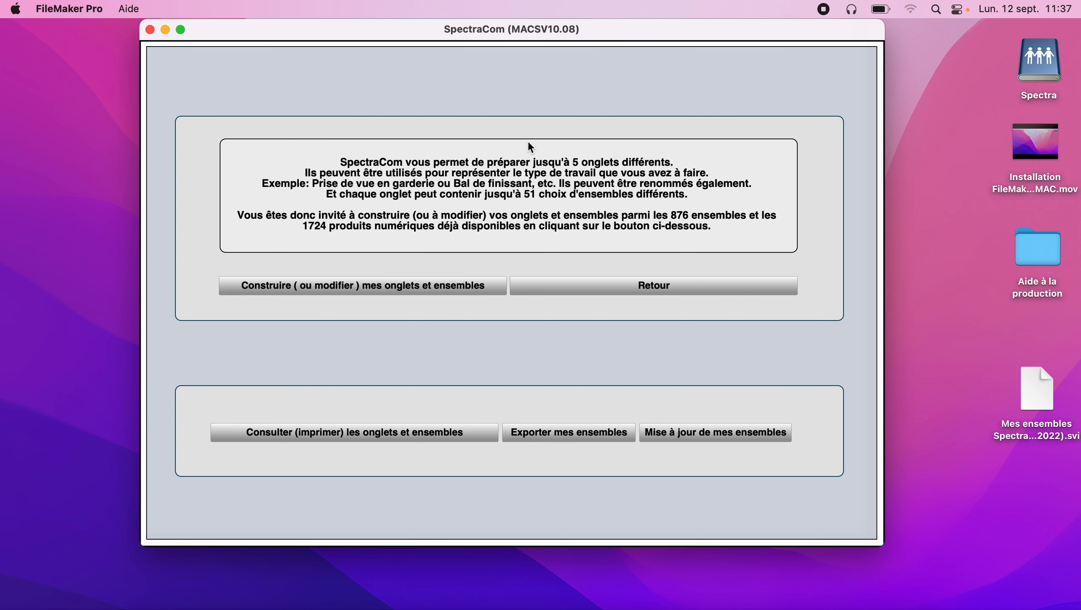
Open the tabs and sets for modification and remove photo set A from case 1 of the Primaire tab.
click(380, 287)
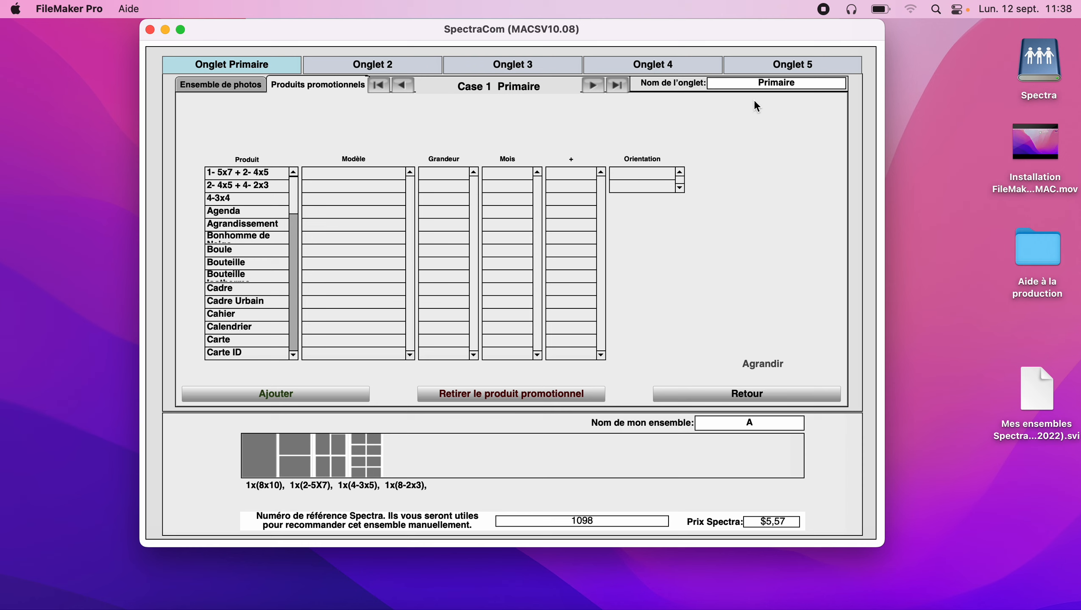
click(517, 400)
click(487, 396)
click(236, 85)
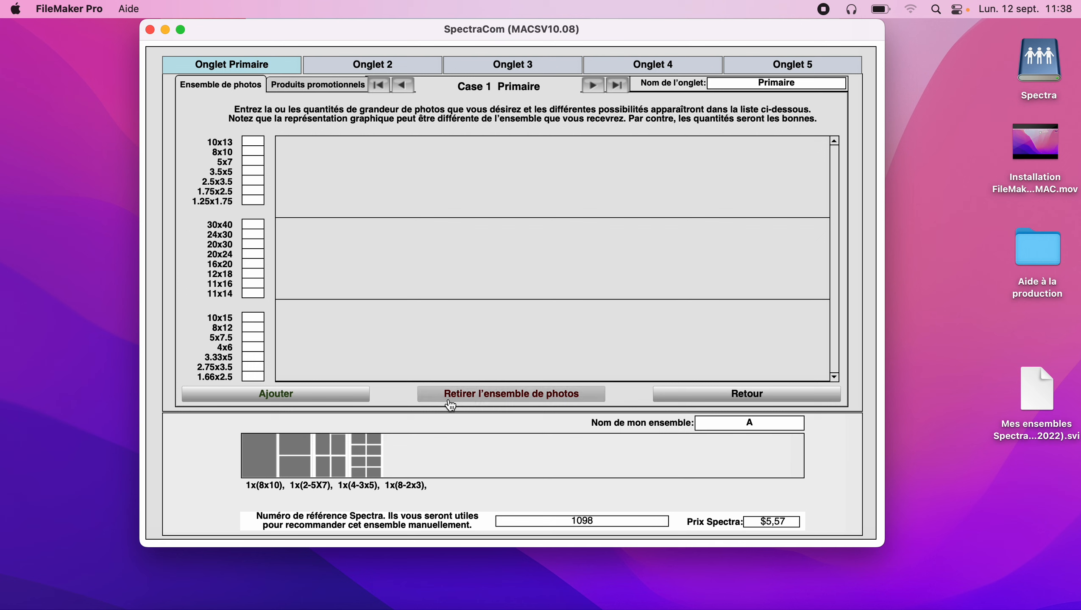
click(524, 400)
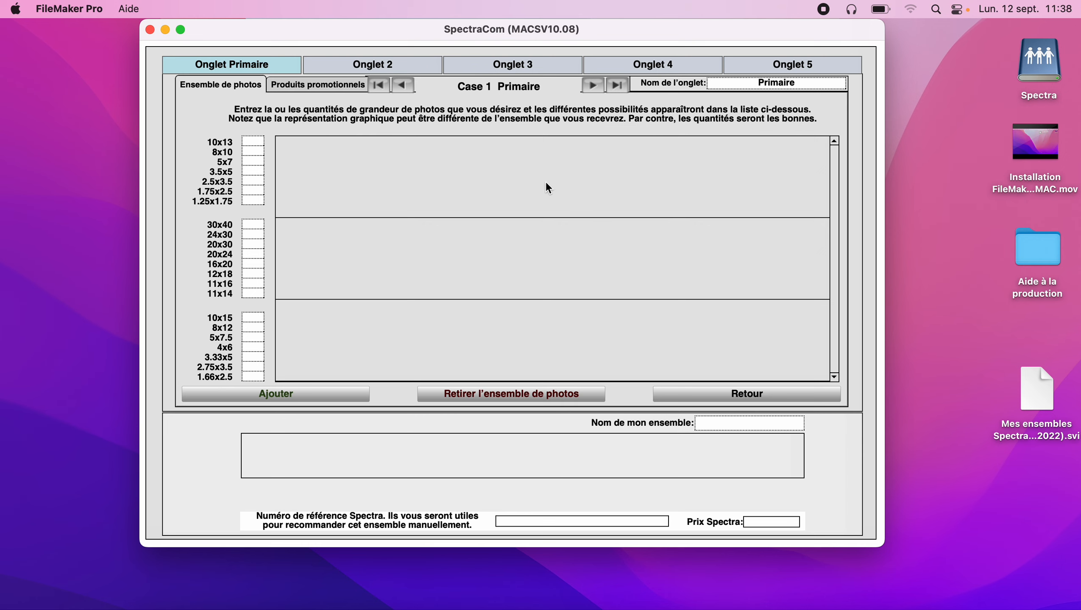
Leave the set editor, acknowledge the reprint reference reminder, and return to the main page of the Sélection function.
click(726, 398)
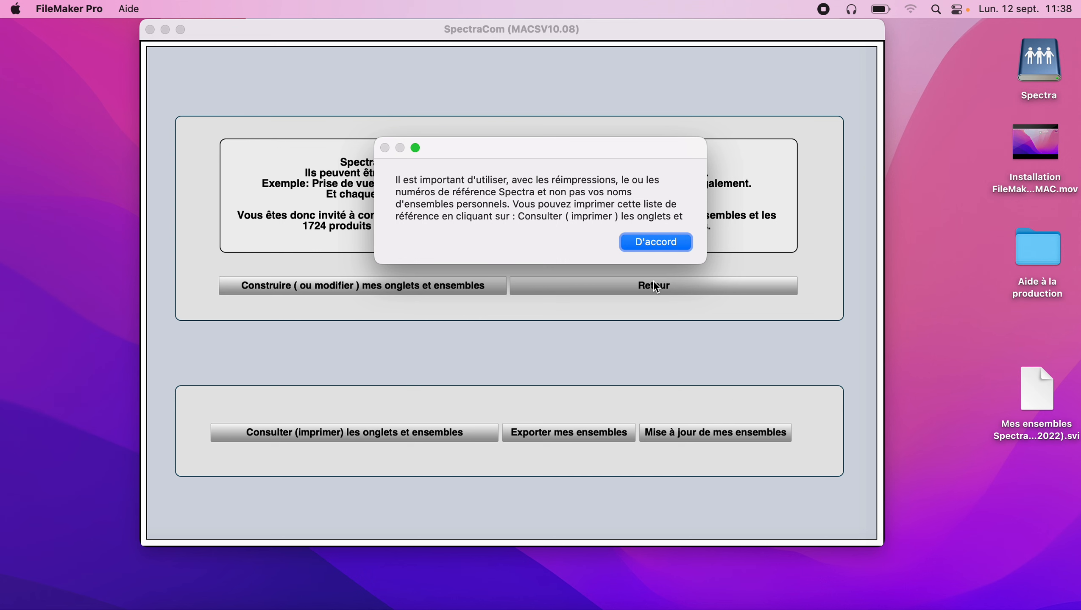
click(669, 250)
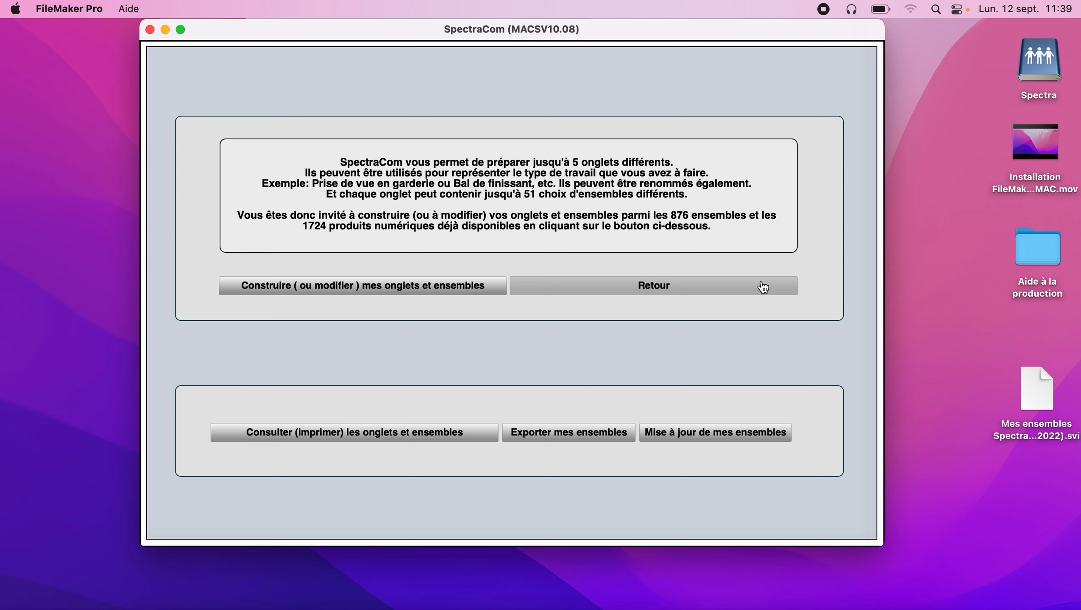
click(732, 287)
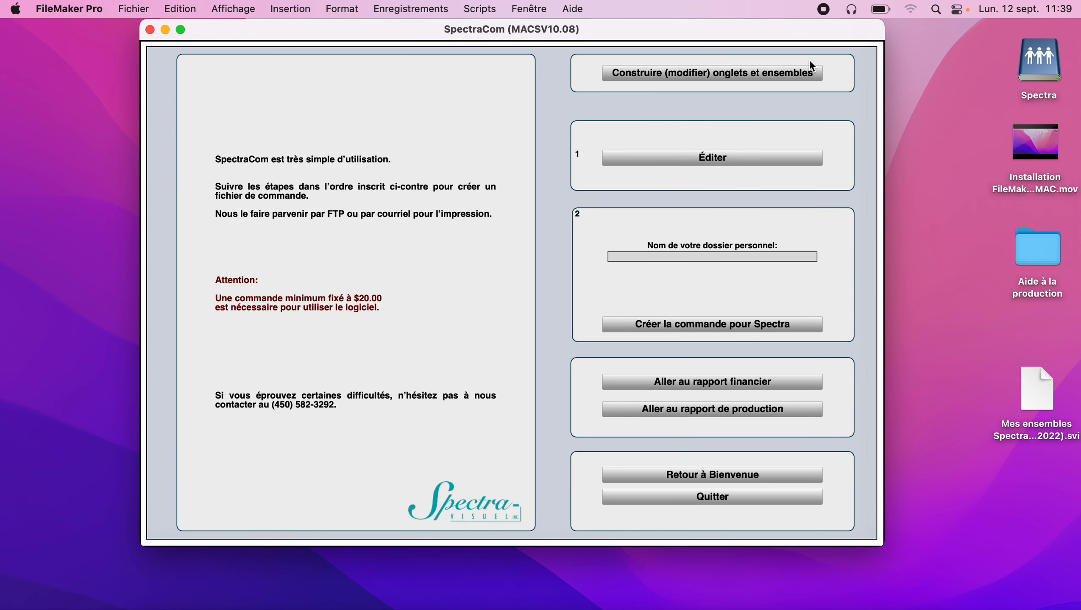